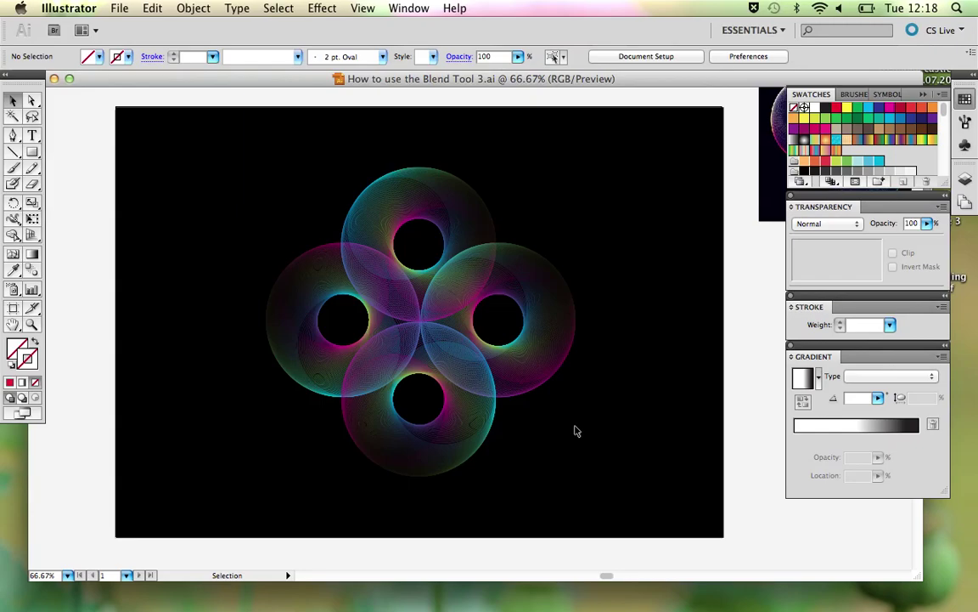
Pan across to the ANDY GILMORE reference, then recentre the black four-ring artwork
key(space)
drag(708, 302, 540, 374)
drag(716, 210, 627, 309)
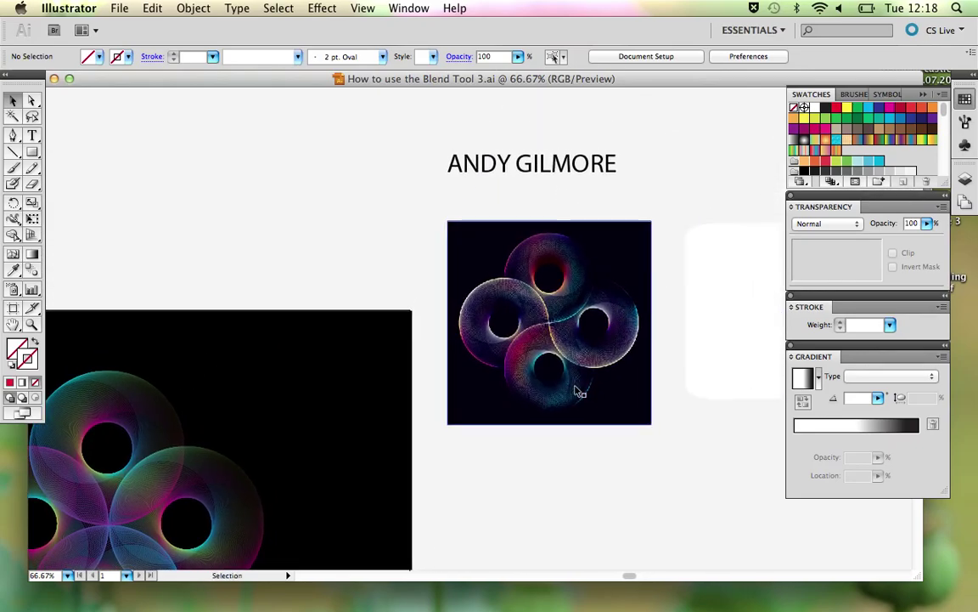
key(space)
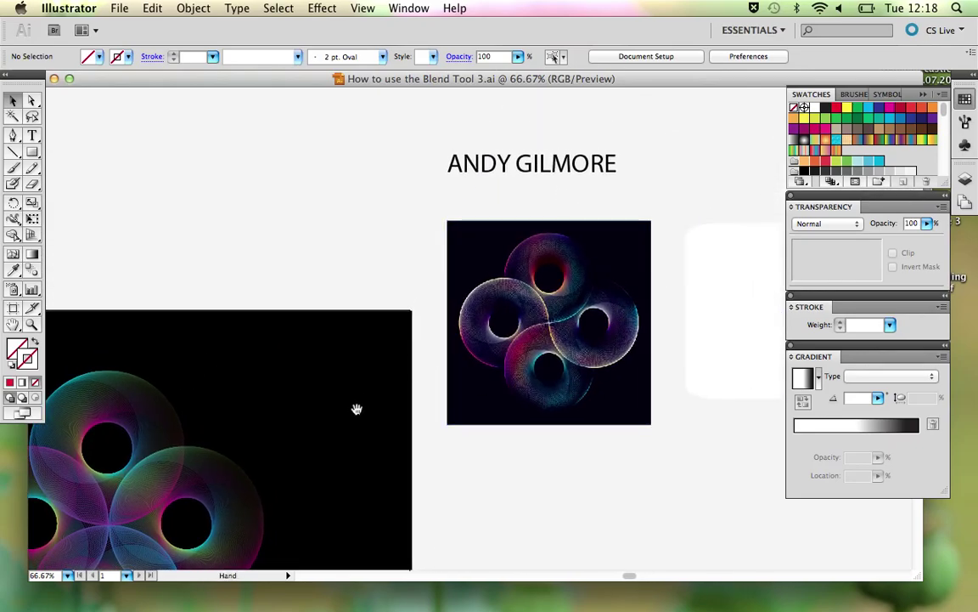
drag(356, 406, 640, 214)
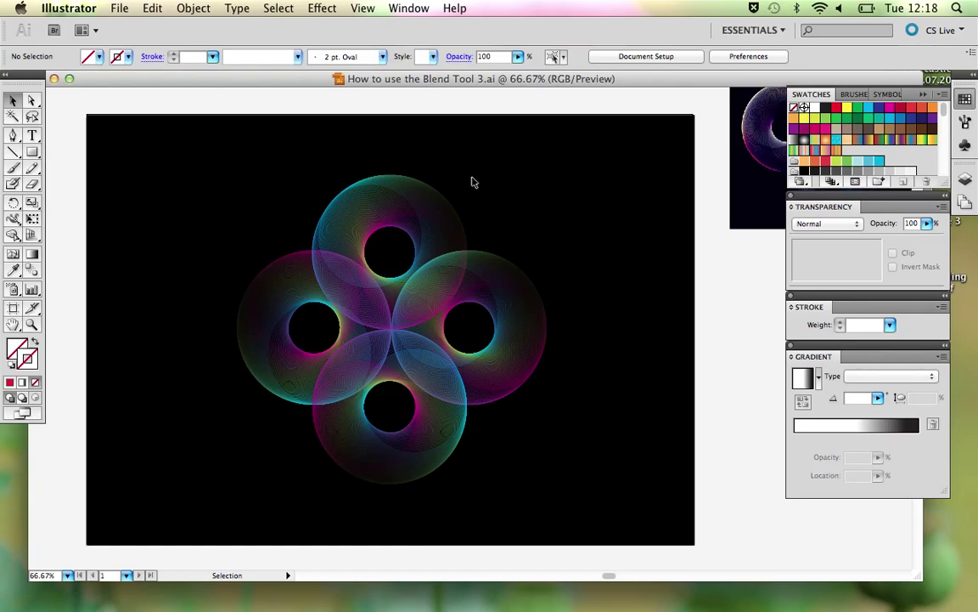
Zoom out to 33.33% and select the blue, green and pink starting circles
key(super+minus)
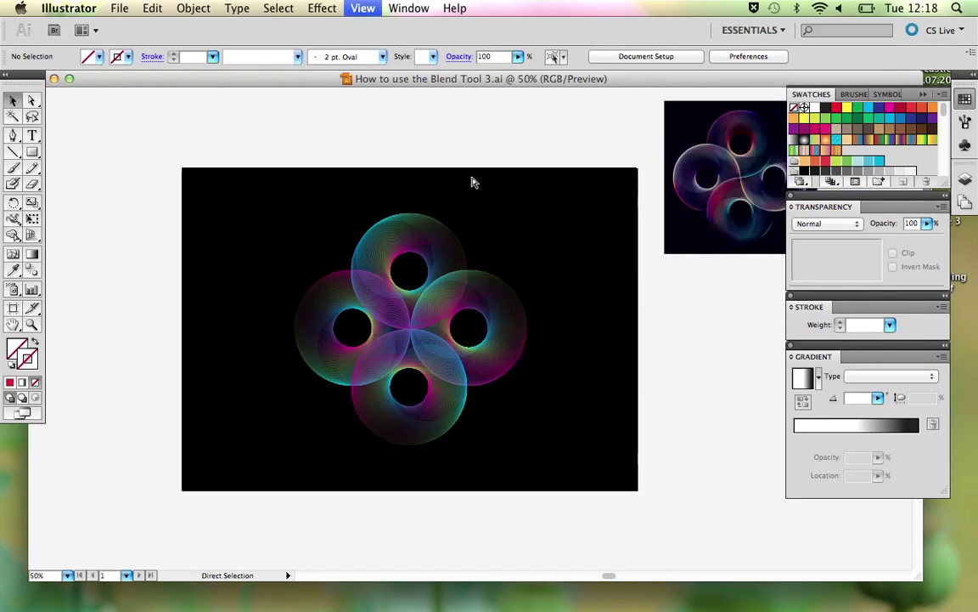
key(super+minus)
drag(362, 183, 508, 243)
click(181, 179)
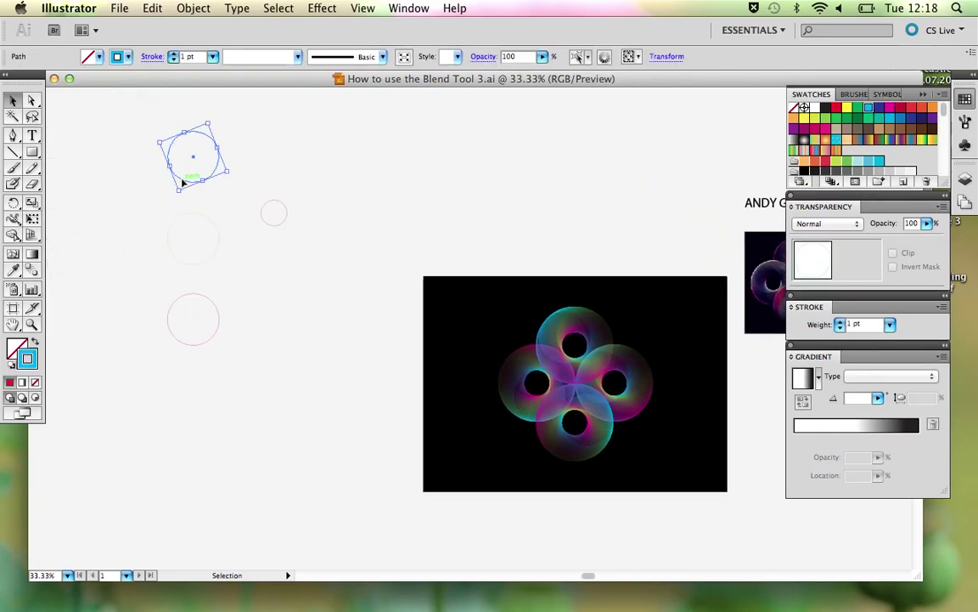
click(183, 220)
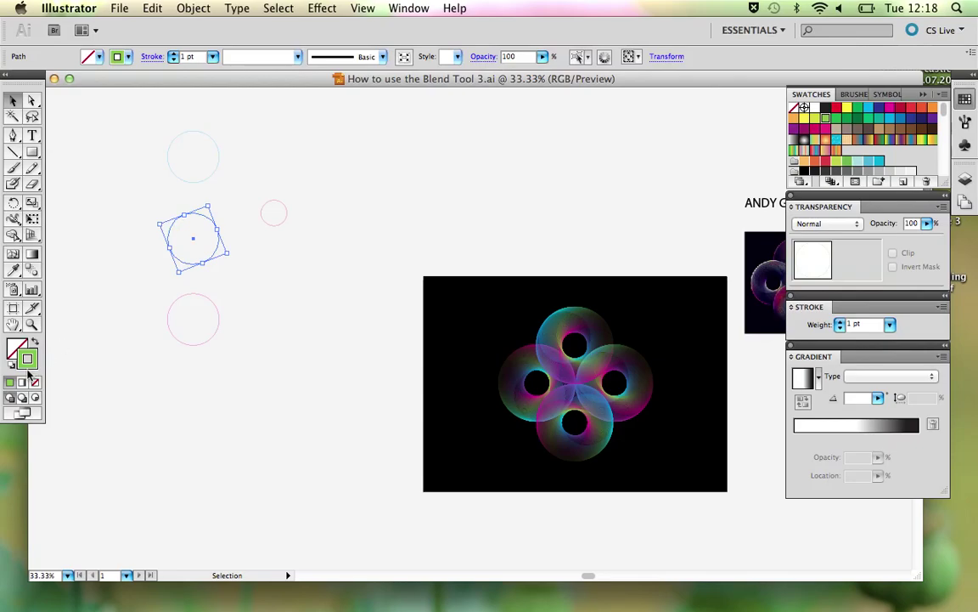
click(195, 344)
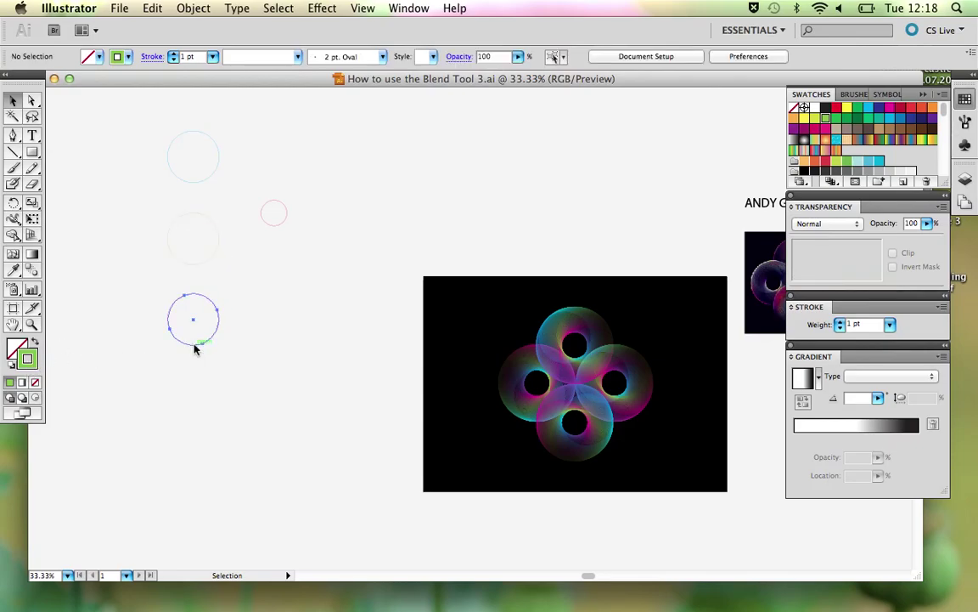
click(195, 344)
Zoom in around the stacked circles, deselect, and open the Window menu
key(z)
drag(140, 114, 328, 376)
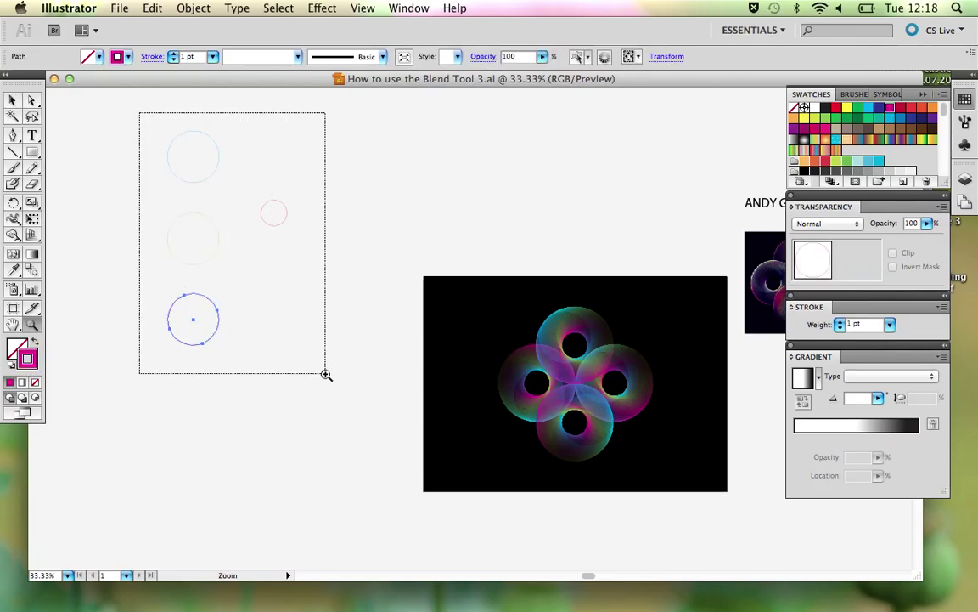
key(v)
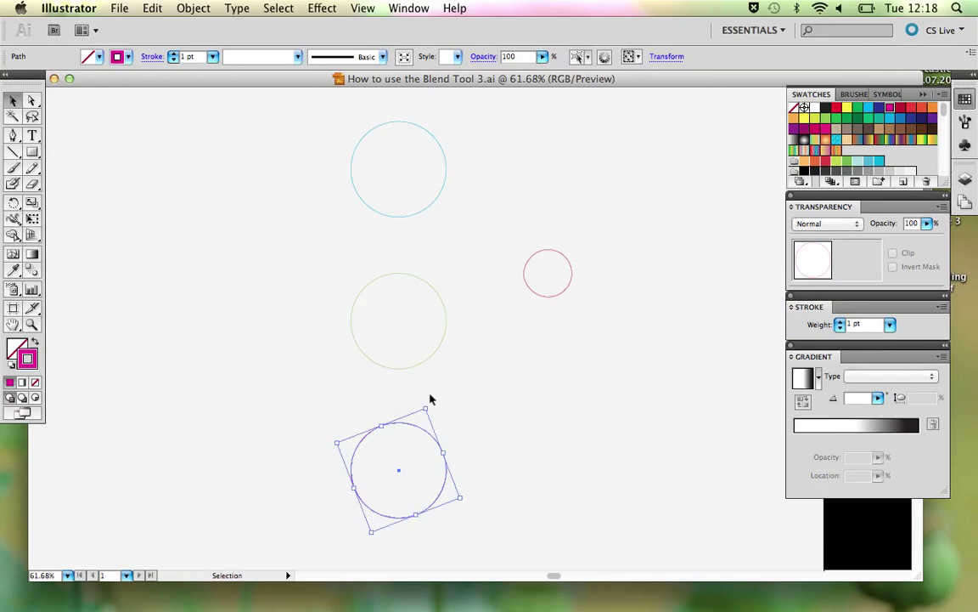
click(472, 398)
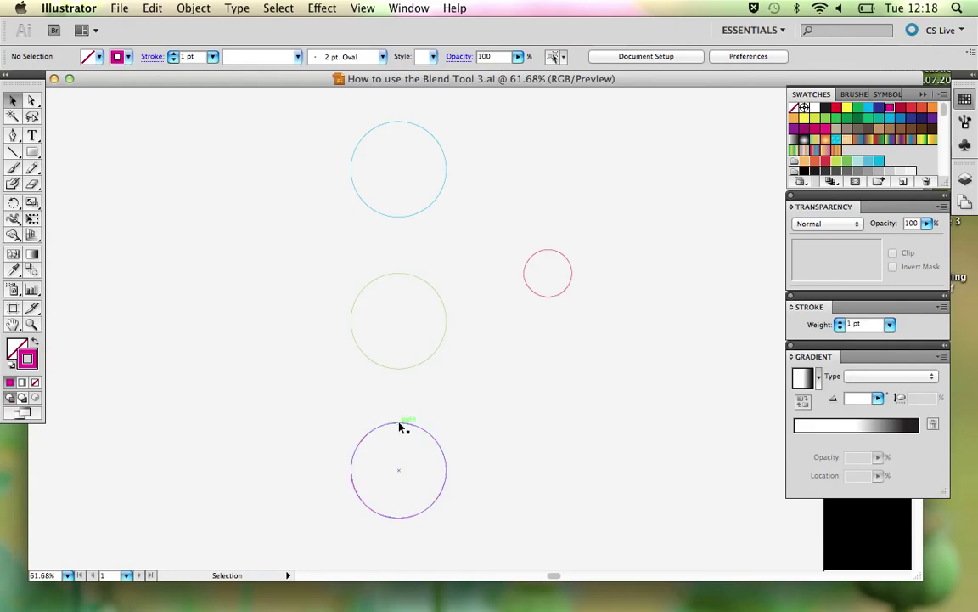
click(409, 10)
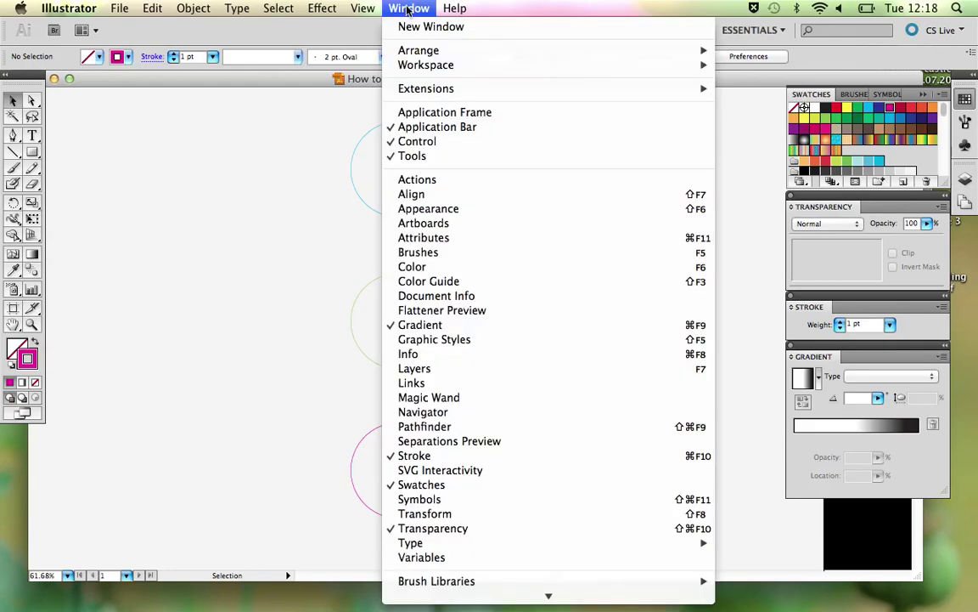
Show the Transform panel and read the sizes: blue about 71.4 mm, red 35.952 × 35.364 mm
click(481, 513)
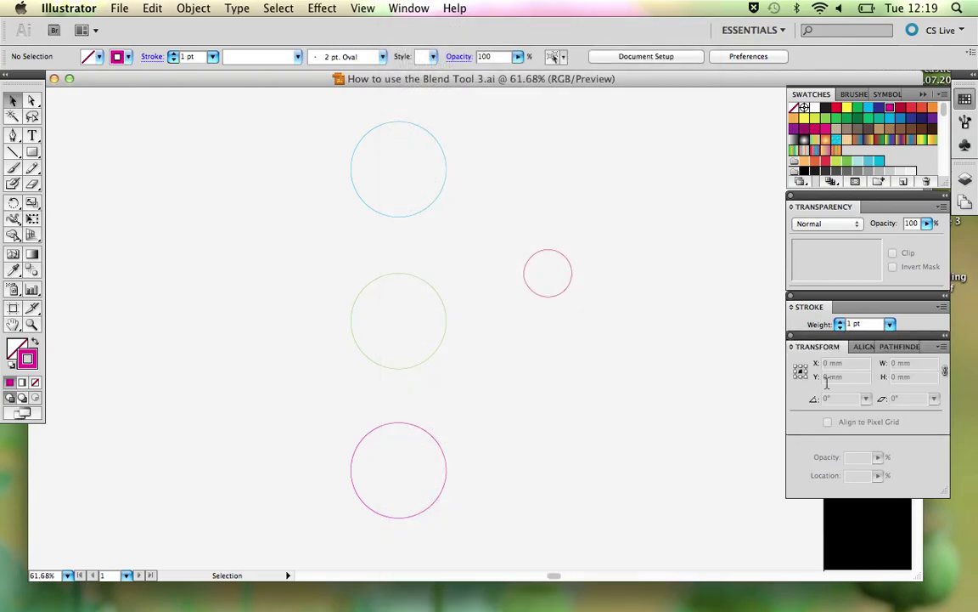
click(435, 207)
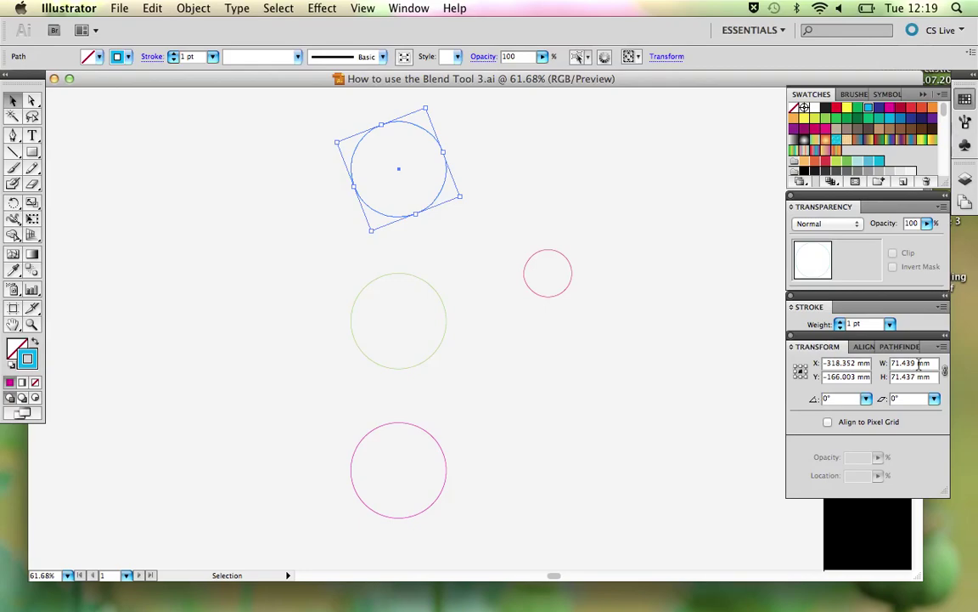
click(565, 293)
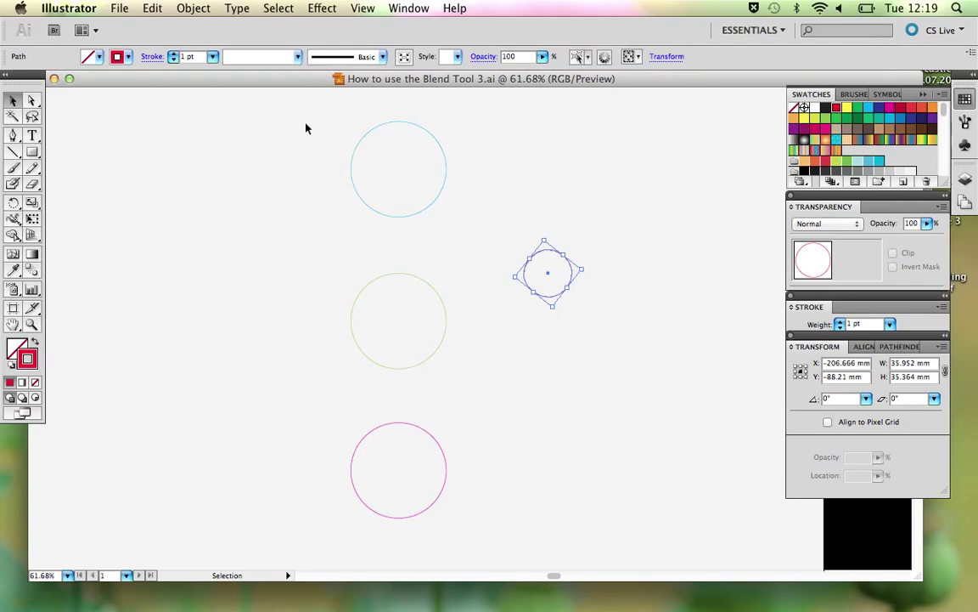
Select the blue, green and pink circles and blend them top to middle to bottom
drag(341, 126, 444, 459)
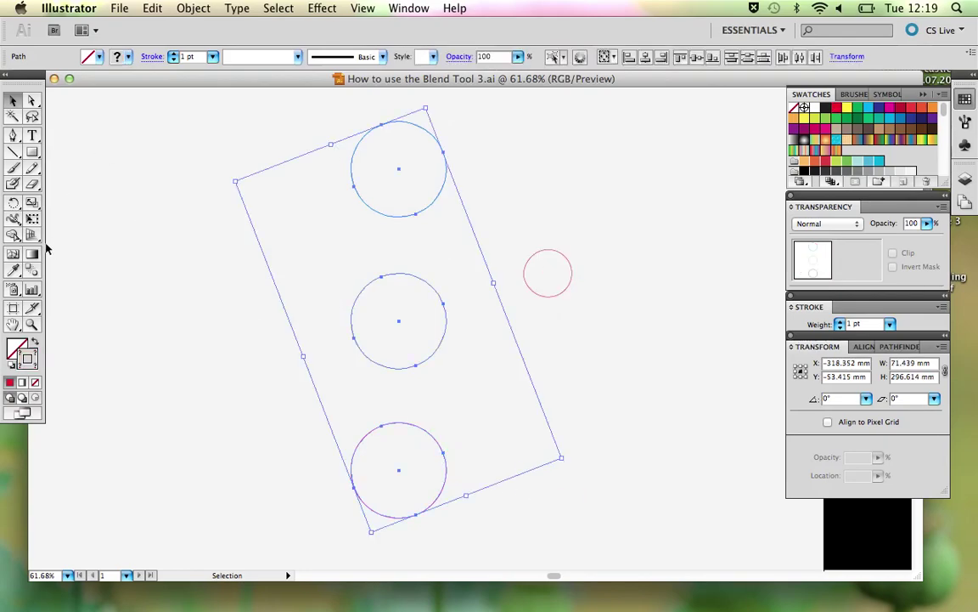
click(33, 270)
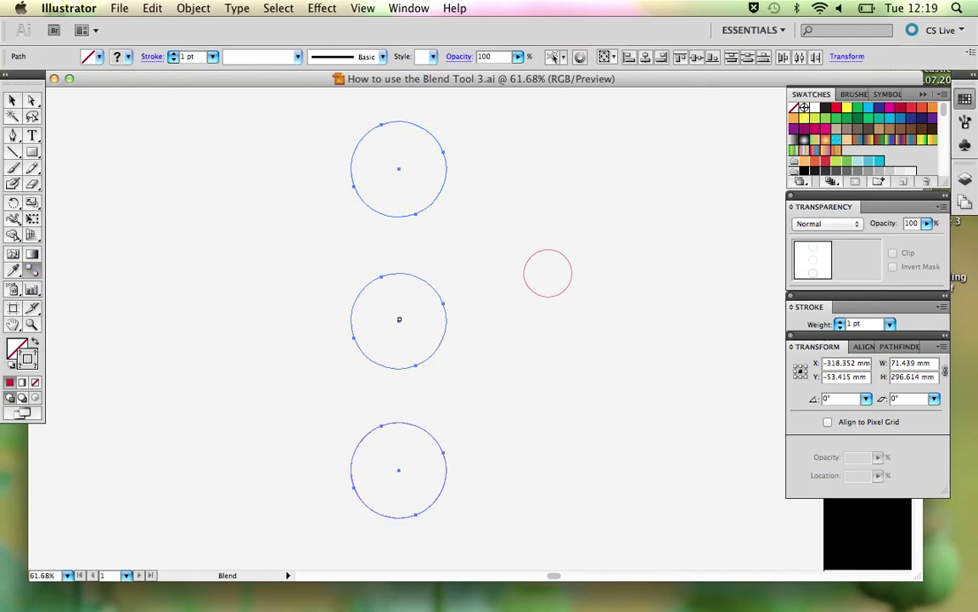
click(399, 320)
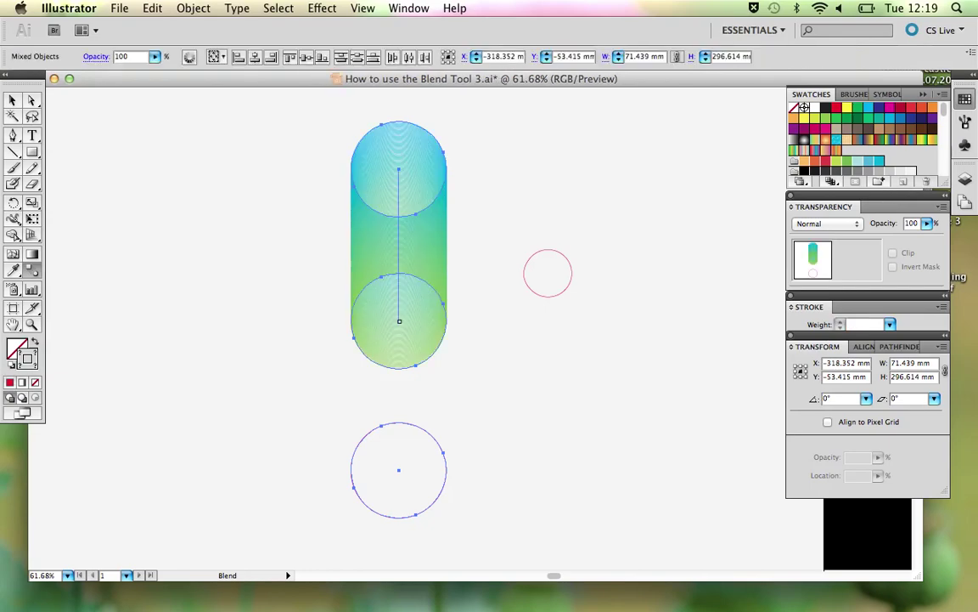
click(398, 469)
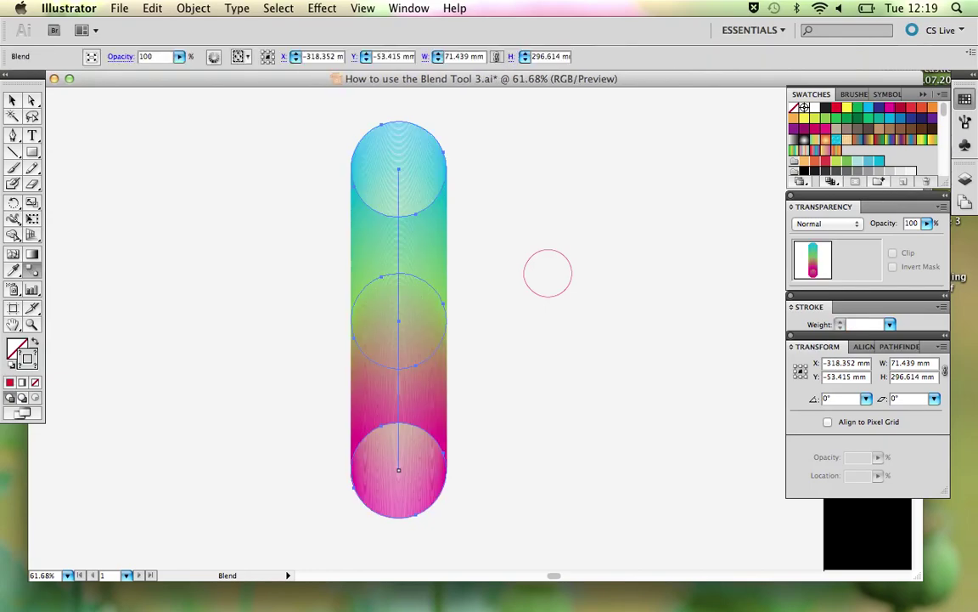
Make the small red circle the blend's spine with Object > Blend > Replace Spine
click(31, 272)
click(12, 101)
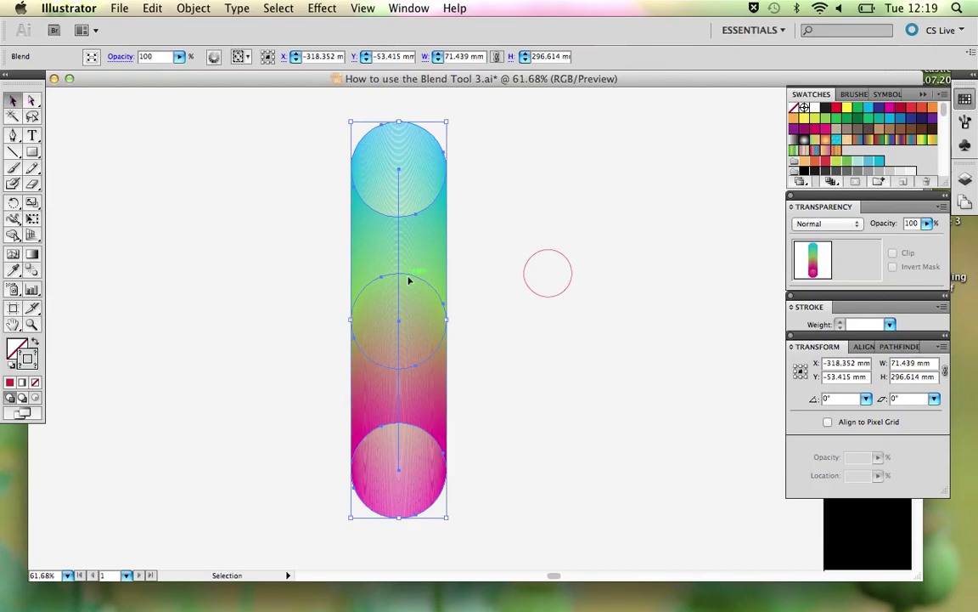
shift+click(553, 257)
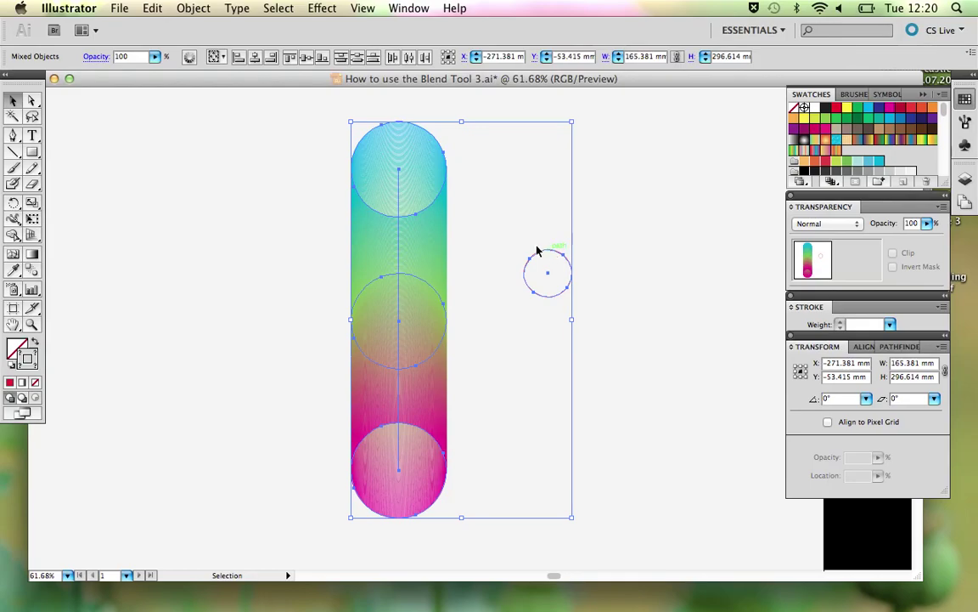
click(193, 7)
mouse_move(213, 314)
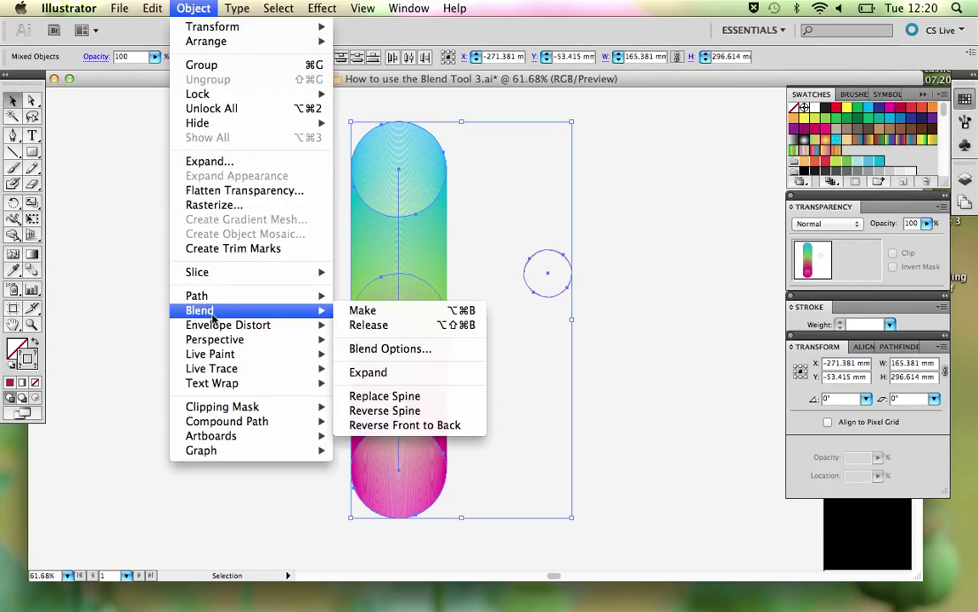
click(393, 396)
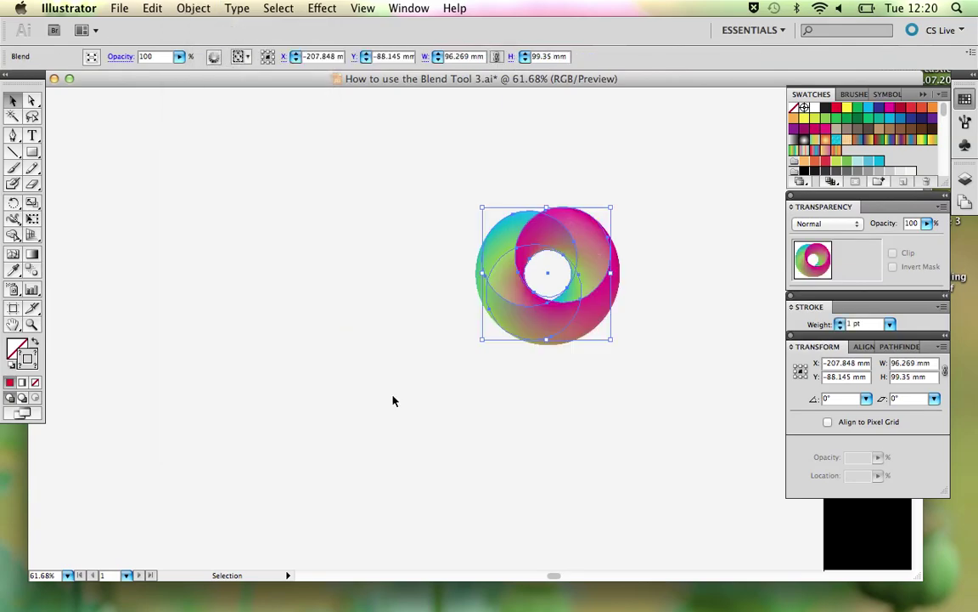
click(531, 424)
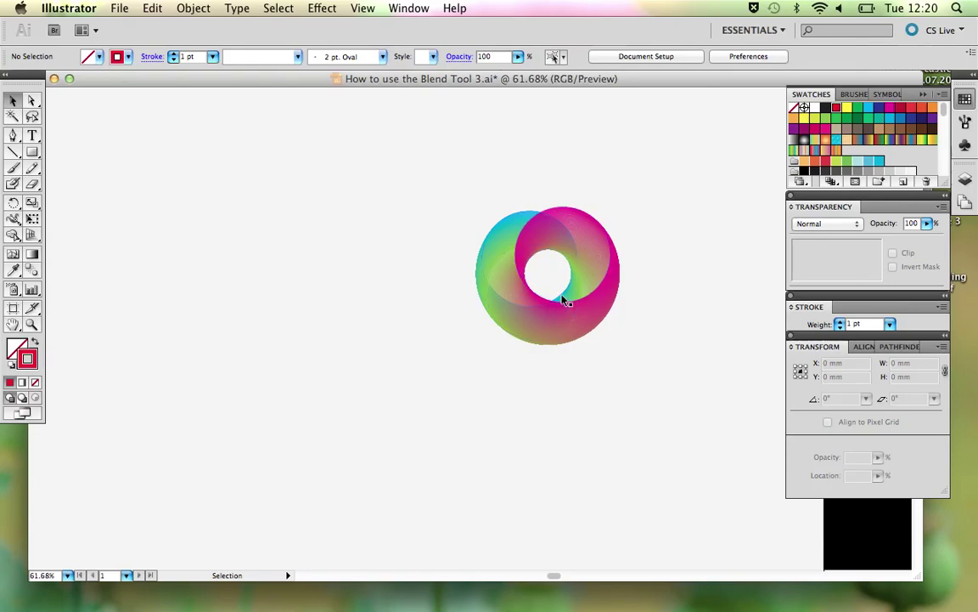
Zoom in on the new rainbow ring, centre it, and select it
key(z)
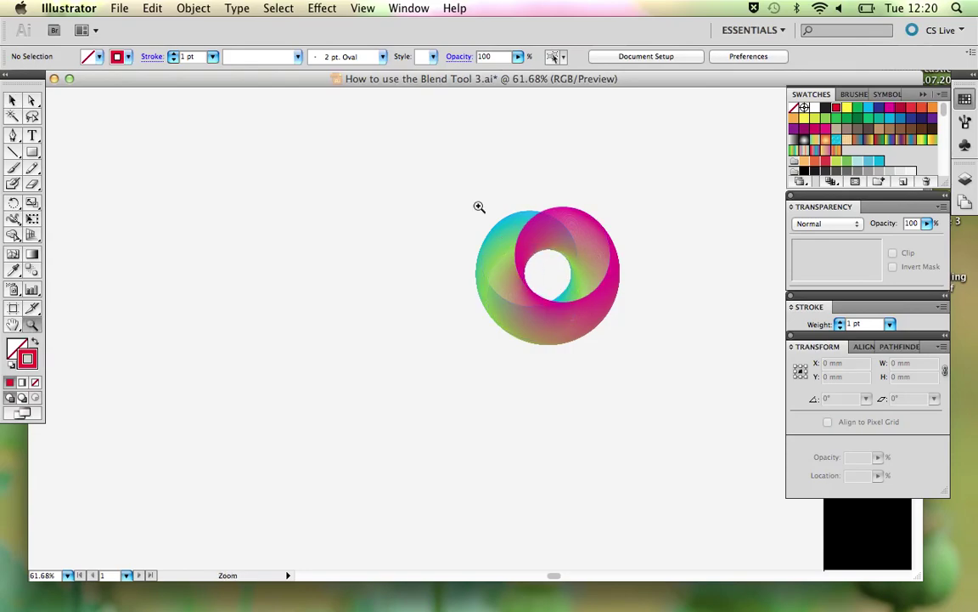
drag(437, 153, 656, 442)
drag(485, 333, 411, 340)
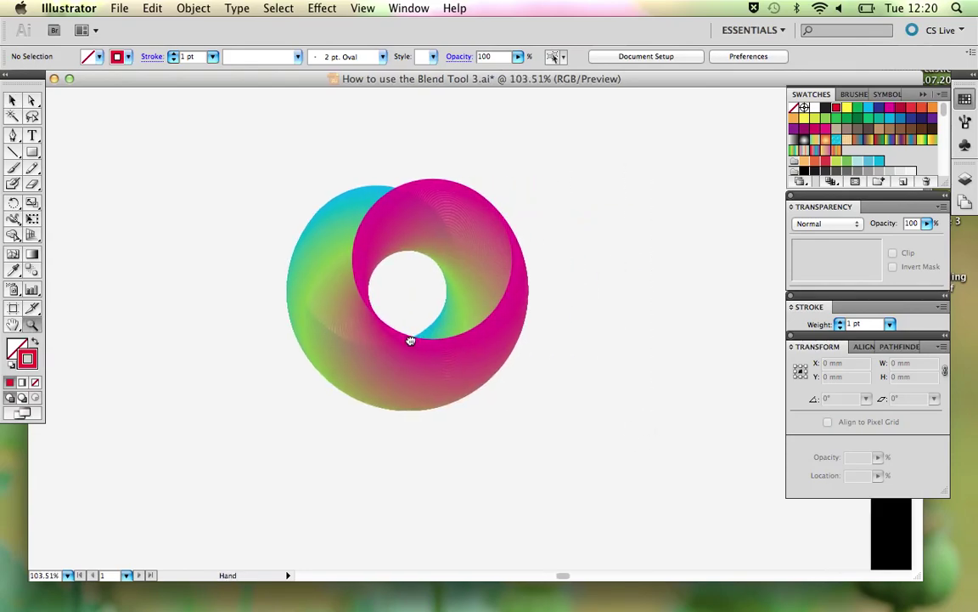
key(v)
click(424, 360)
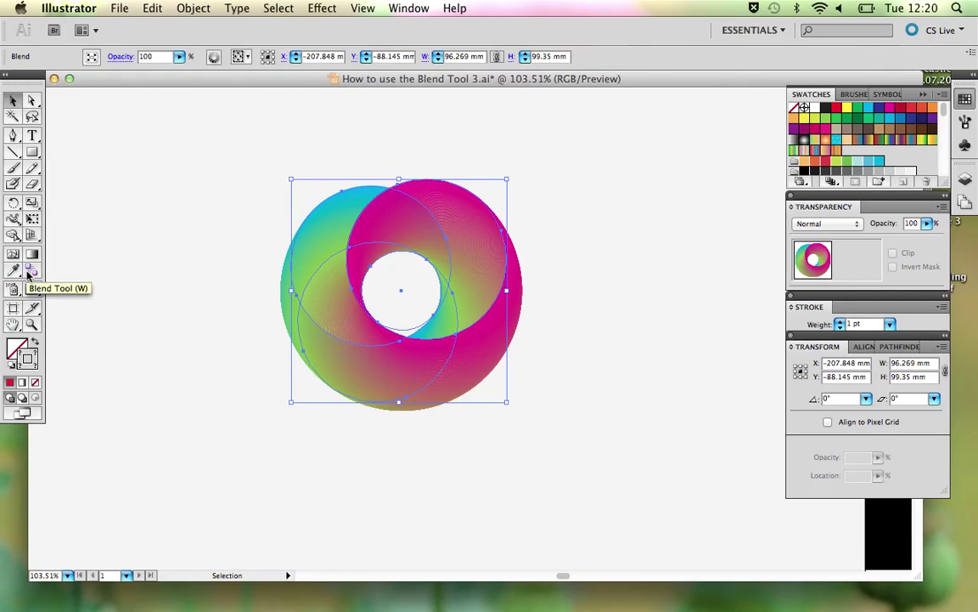
Set the ring blend's Spacing to Specified Steps with a value of 35
double_click(29, 271)
drag(420, 174, 291, 60)
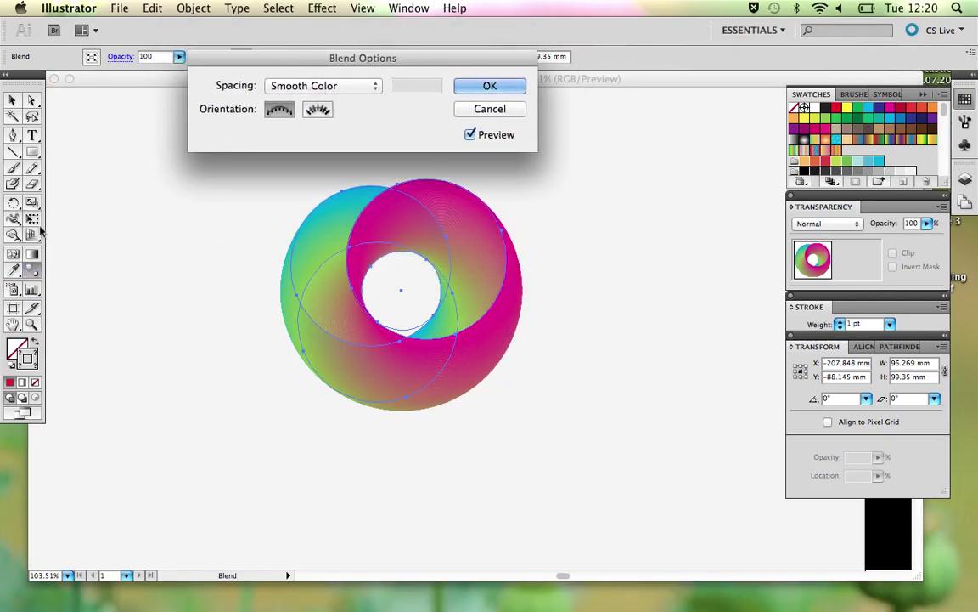
click(342, 88)
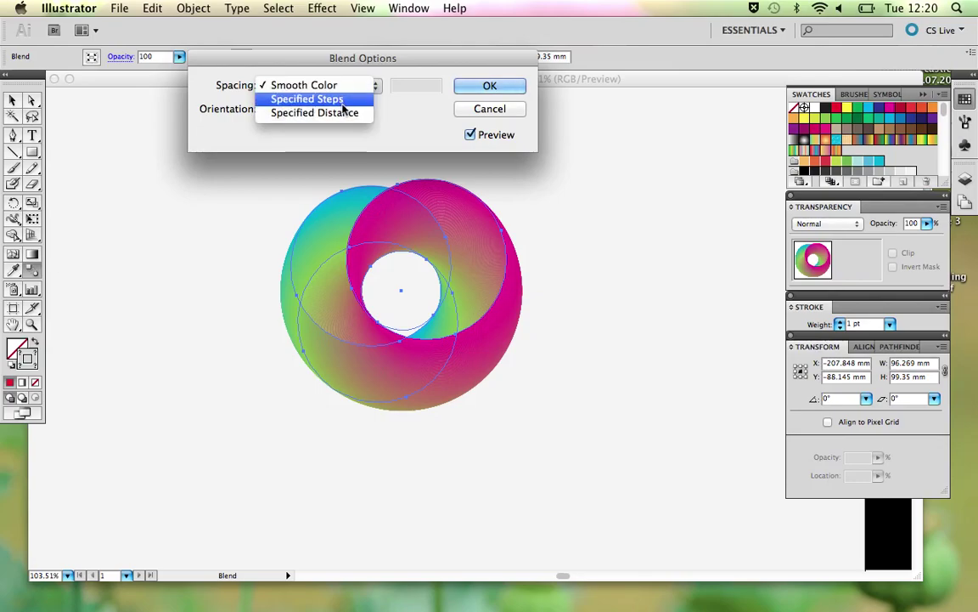
click(343, 101)
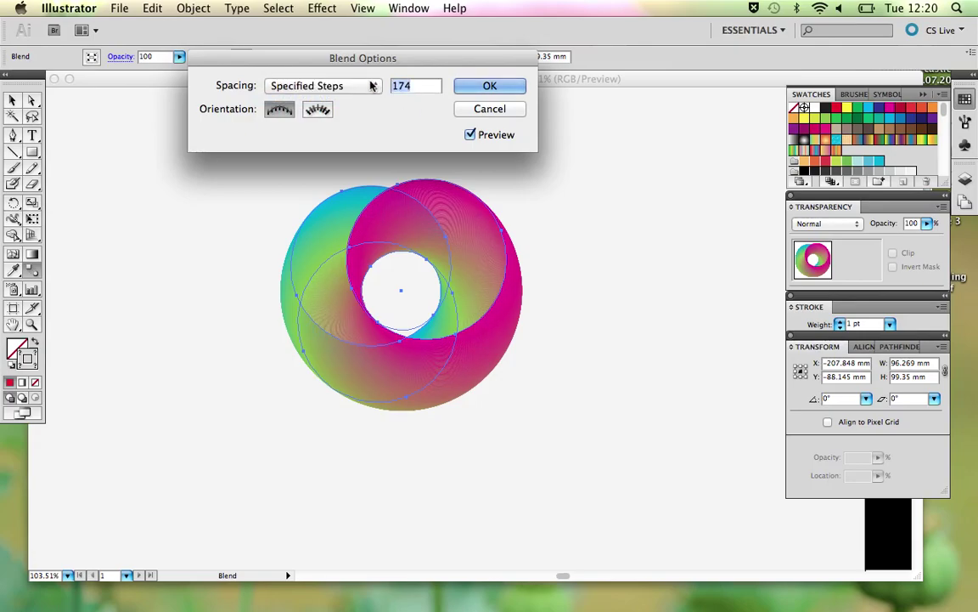
text(35)
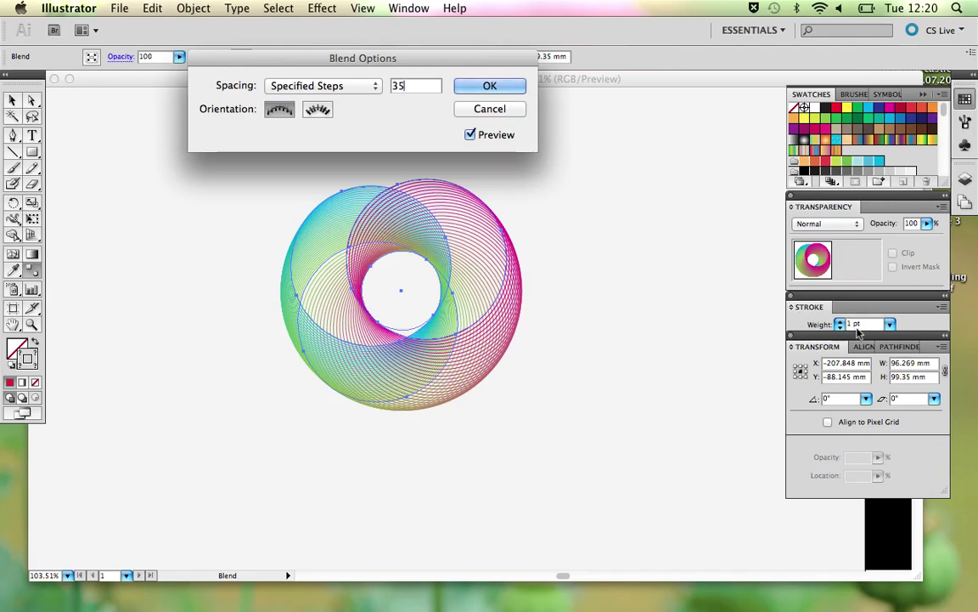
click(500, 90)
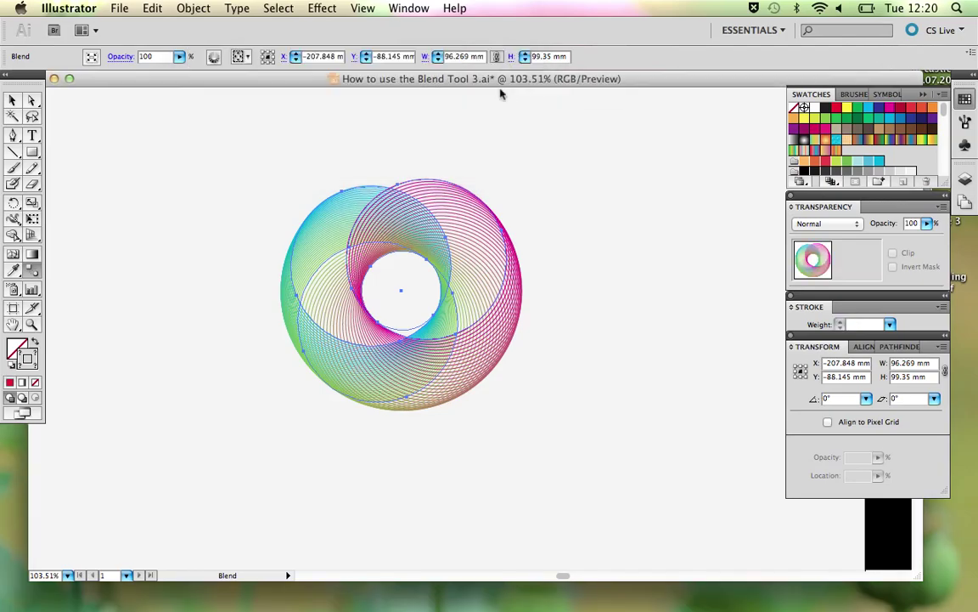
Deselect the blend and switch to Outline view with the Direct Selection tool
click(31, 100)
click(275, 207)
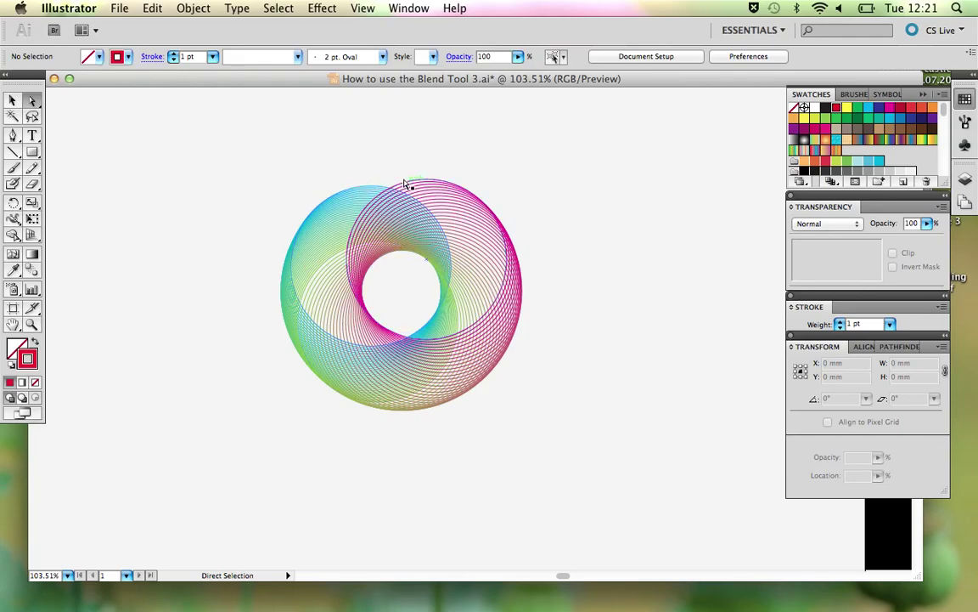
click(363, 9)
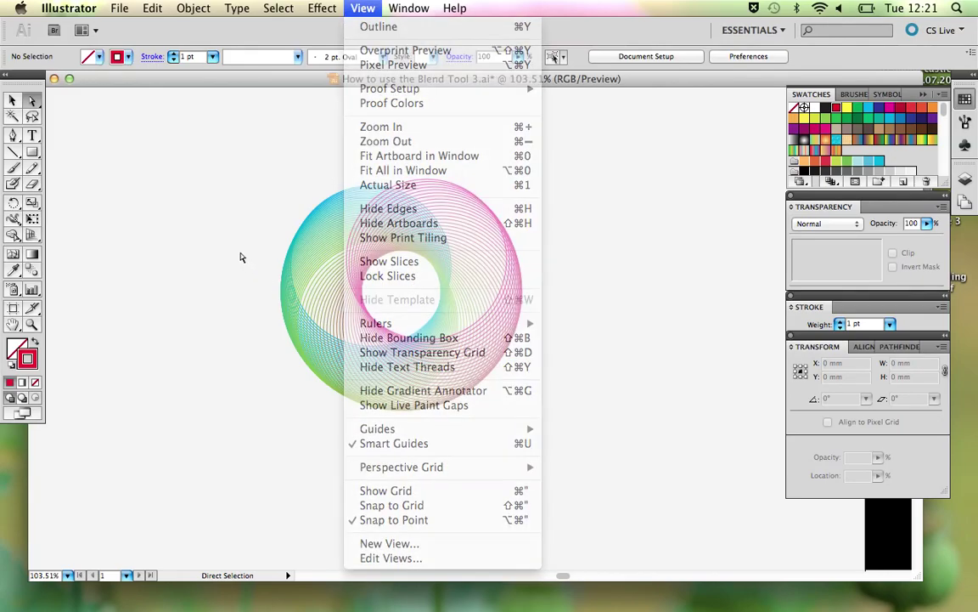
click(242, 258)
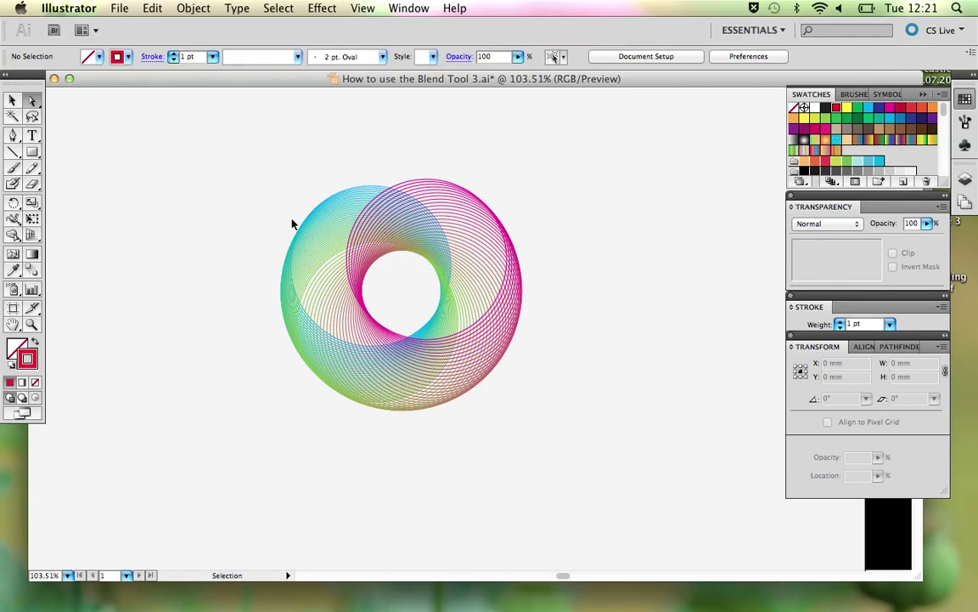
key(super+y)
key(a)
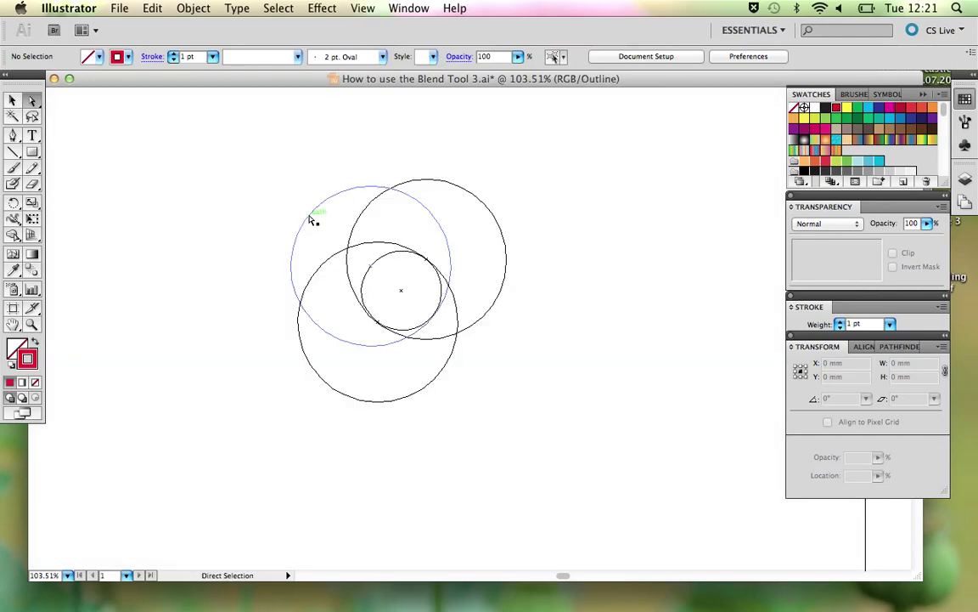
Drag the top-left and top-right source circles, twisting the ring into a 96.269 × 74.389 mm loop
click(310, 217)
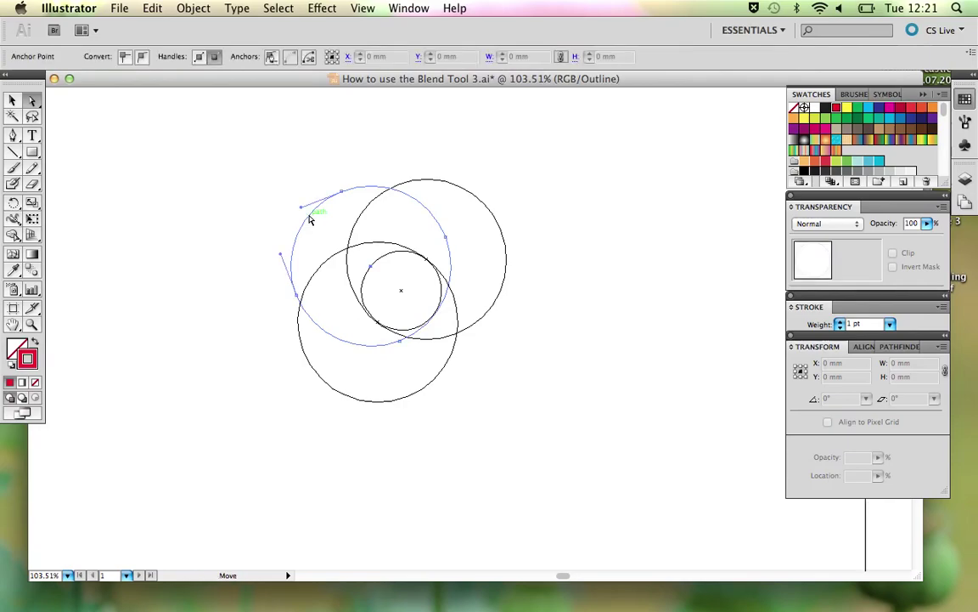
key(shift)
shift+click(448, 185)
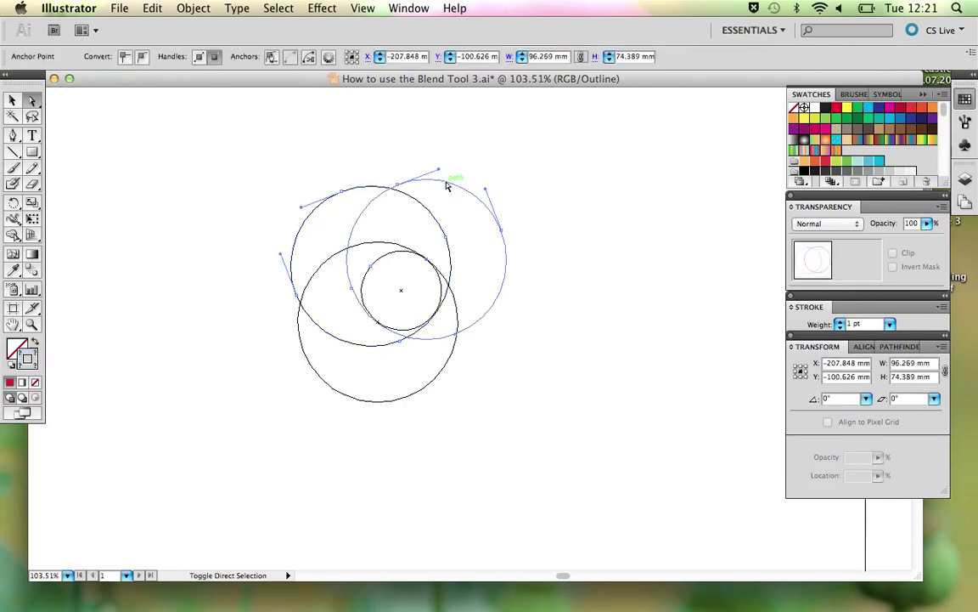
key(super+y)
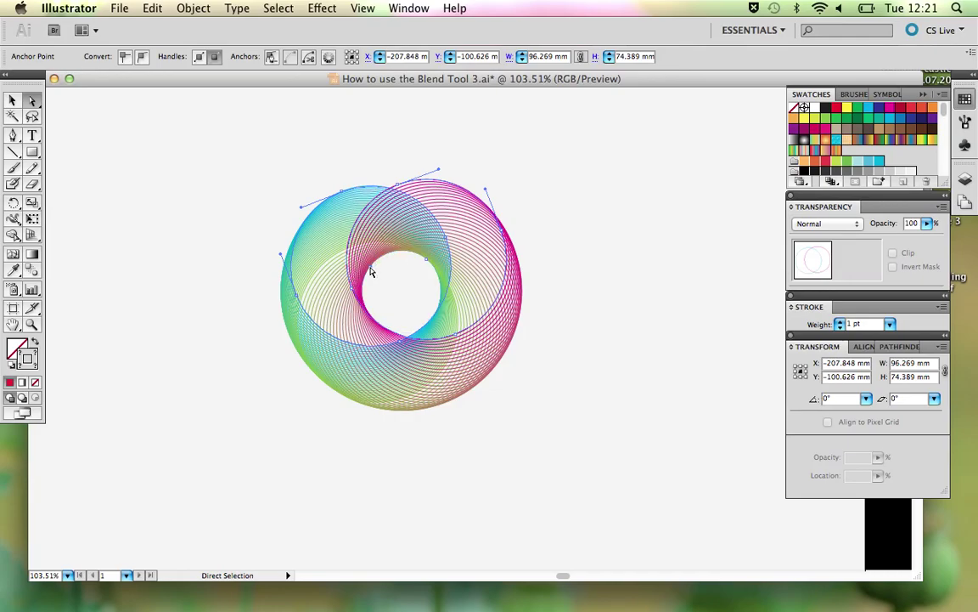
drag(372, 271, 423, 253)
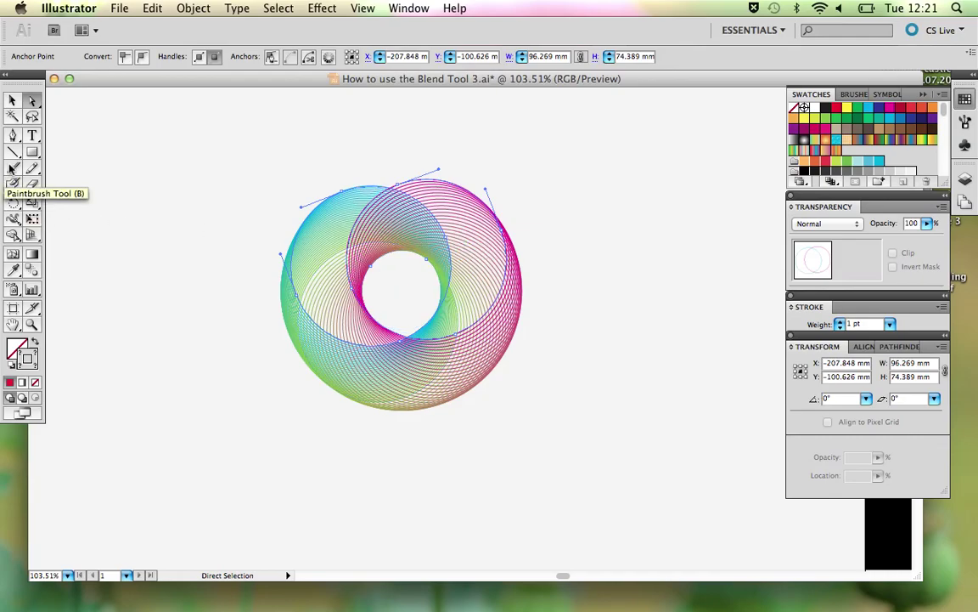
Zoom to about 149% around the stepped ring, centre it, and deselect it
click(31, 270)
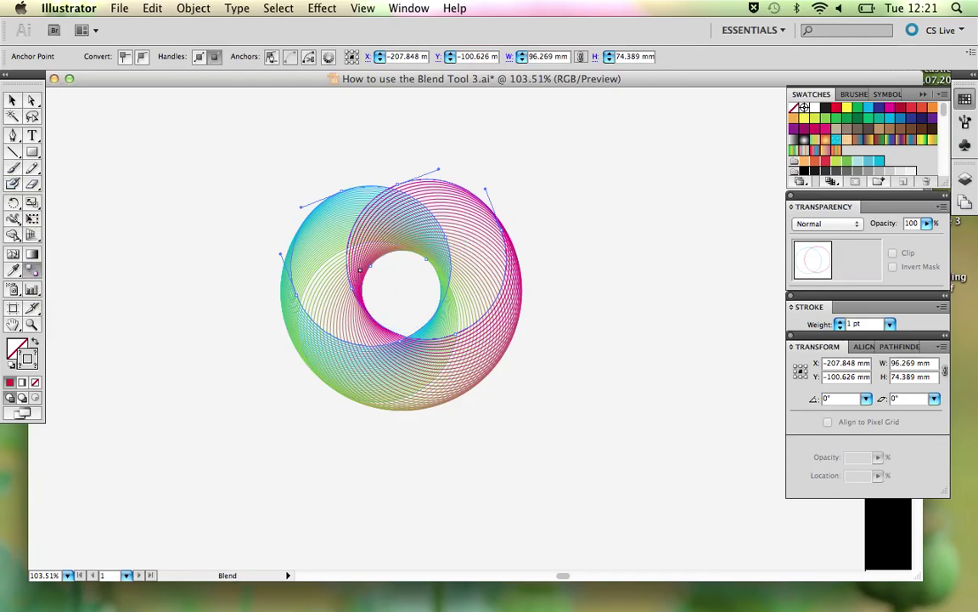
key(z)
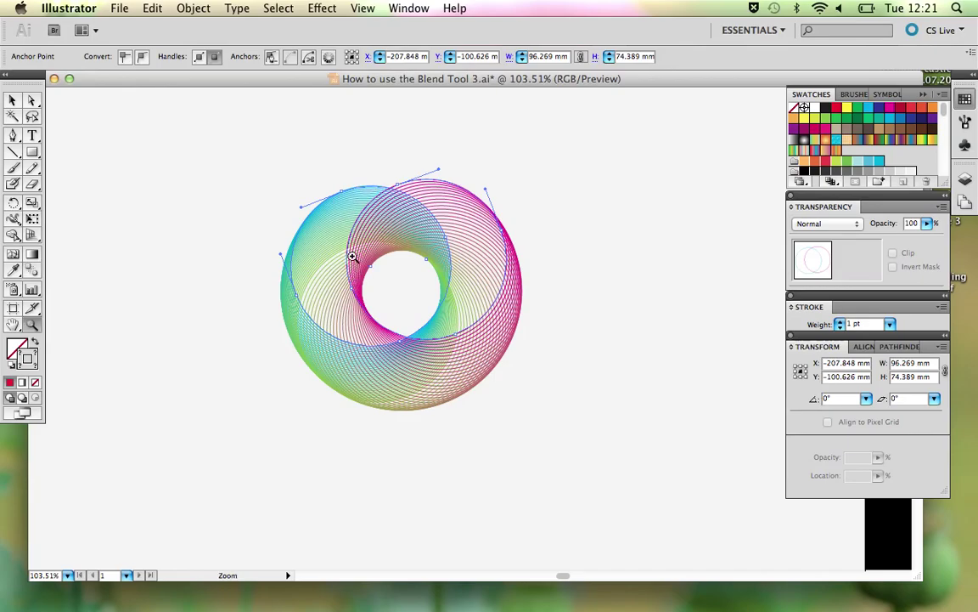
drag(264, 142, 549, 475)
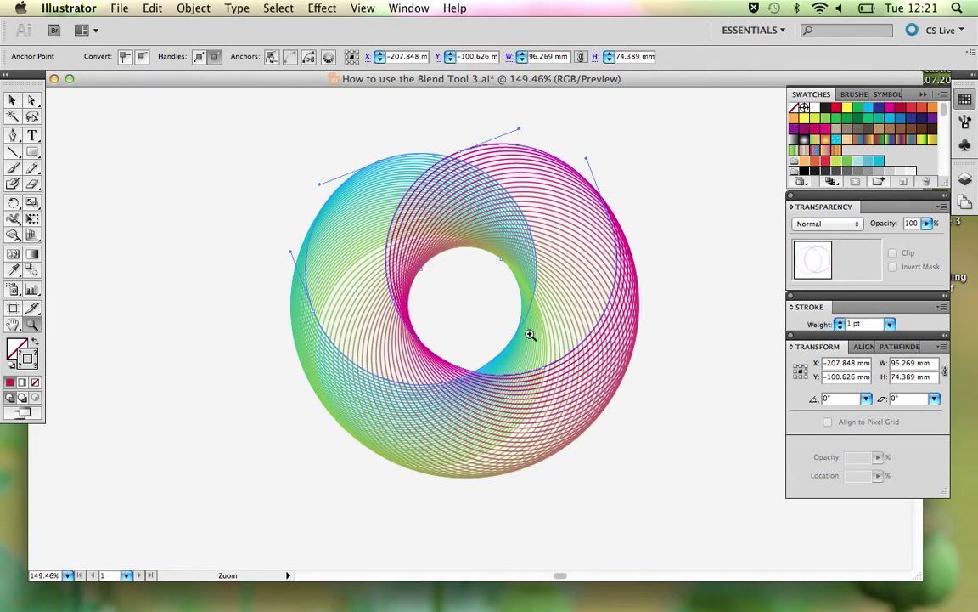
drag(530, 334, 415, 323)
key(w)
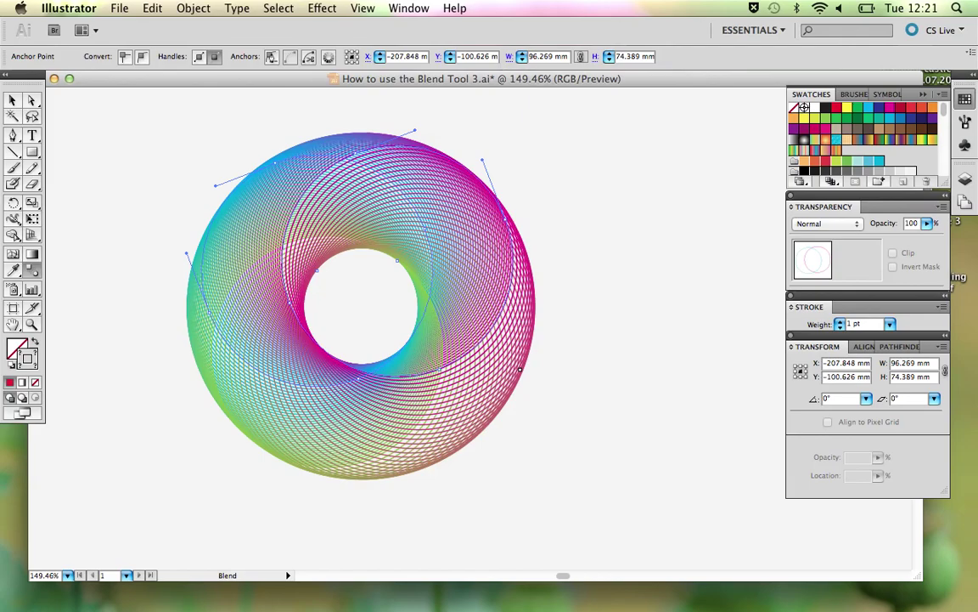
key(v)
click(573, 371)
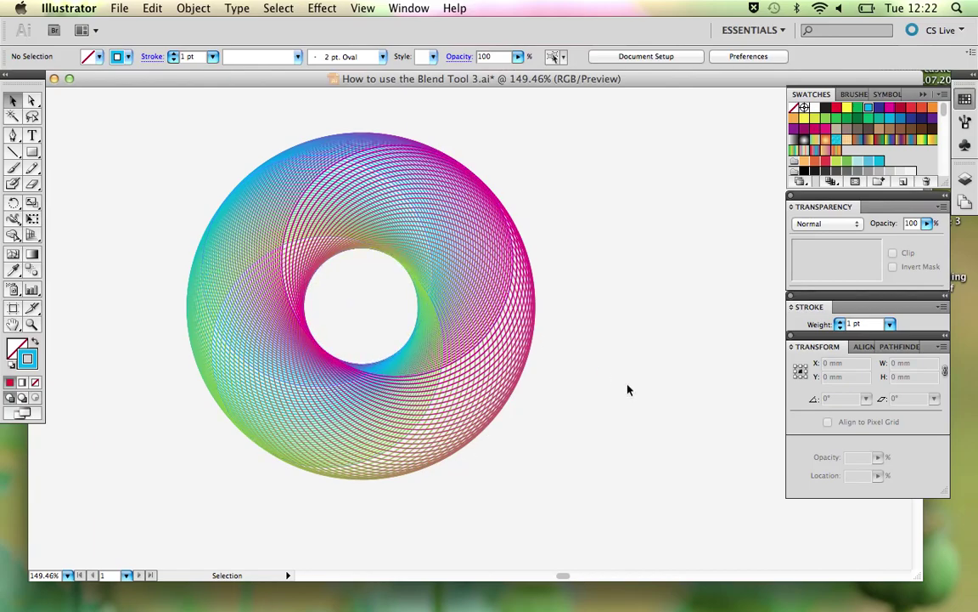
Zoom out to the black artwork and drag a copy of its top ring onto blank canvas
key(super+minus)
key(super+minus)
key(super+minus)
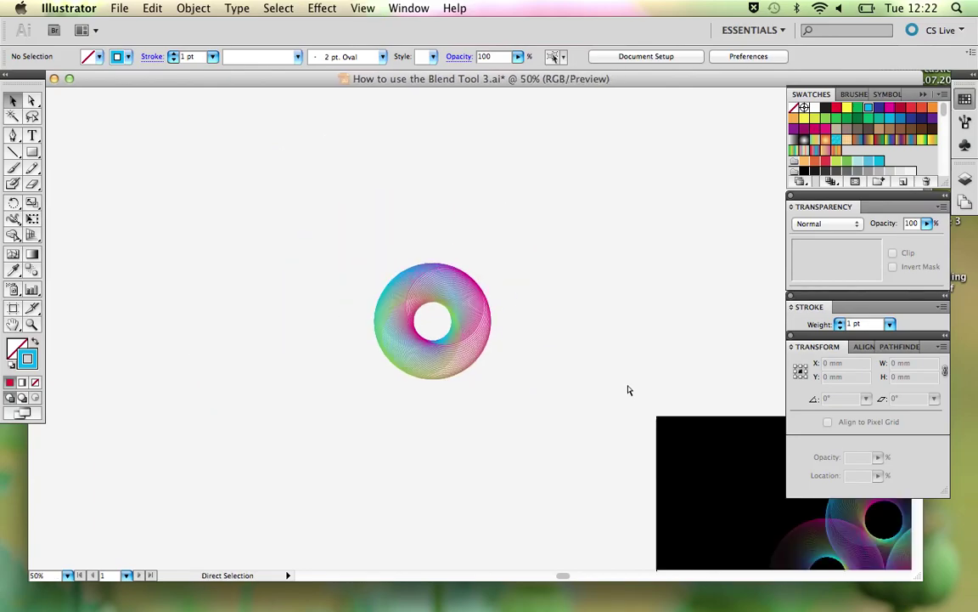
drag(627, 384, 446, 295)
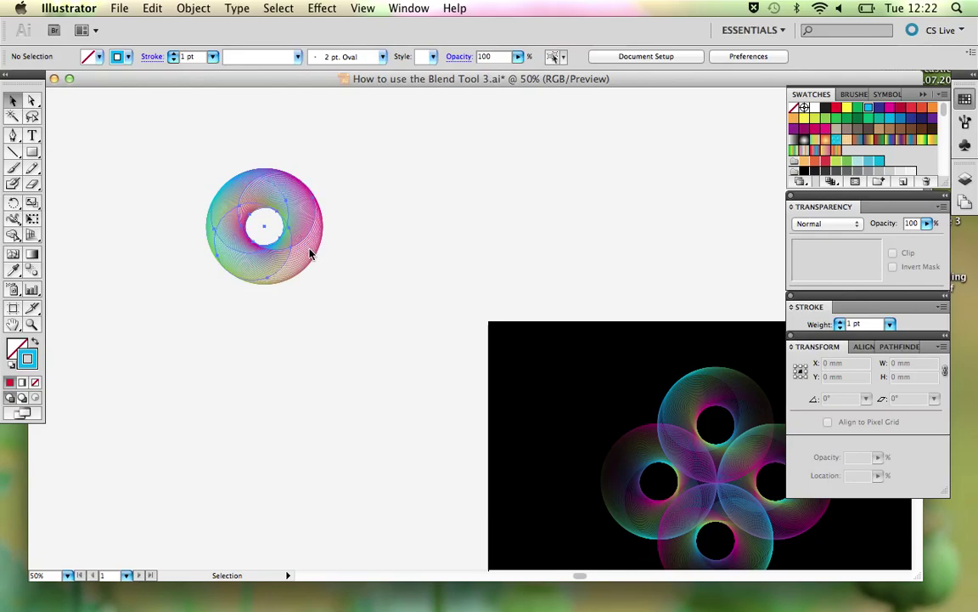
click(310, 254)
click(725, 398)
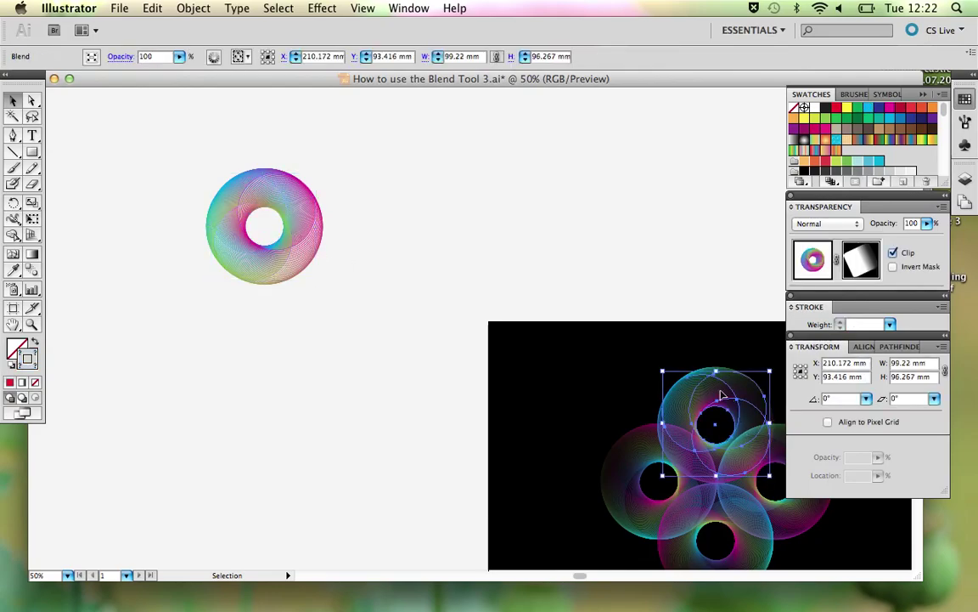
drag(725, 397, 493, 182)
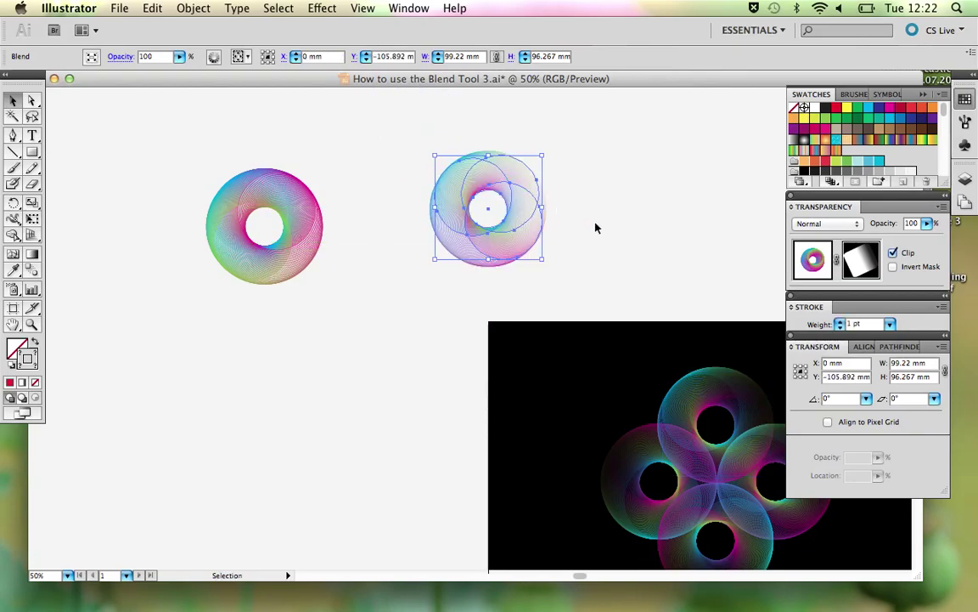
click(569, 222)
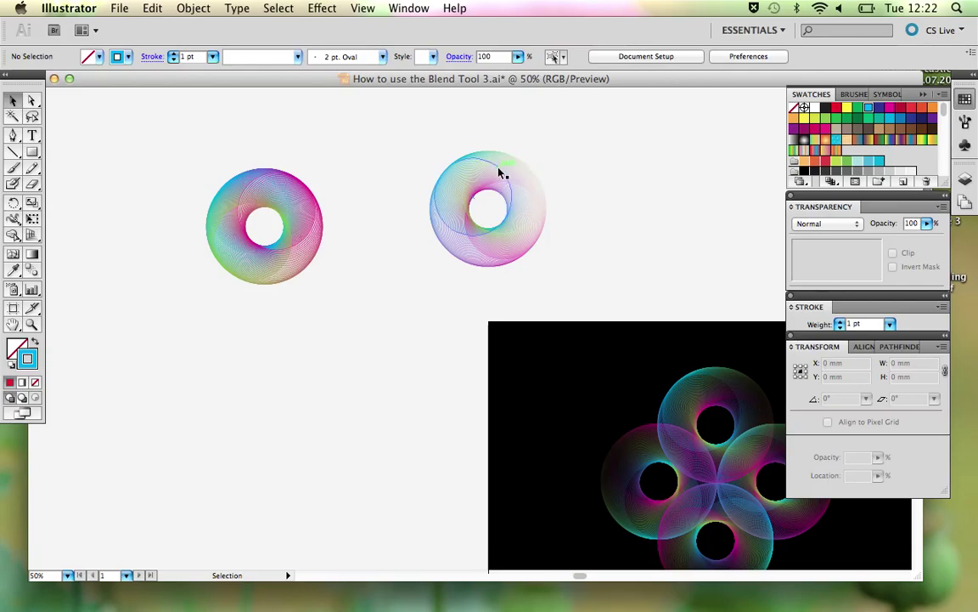
click(513, 249)
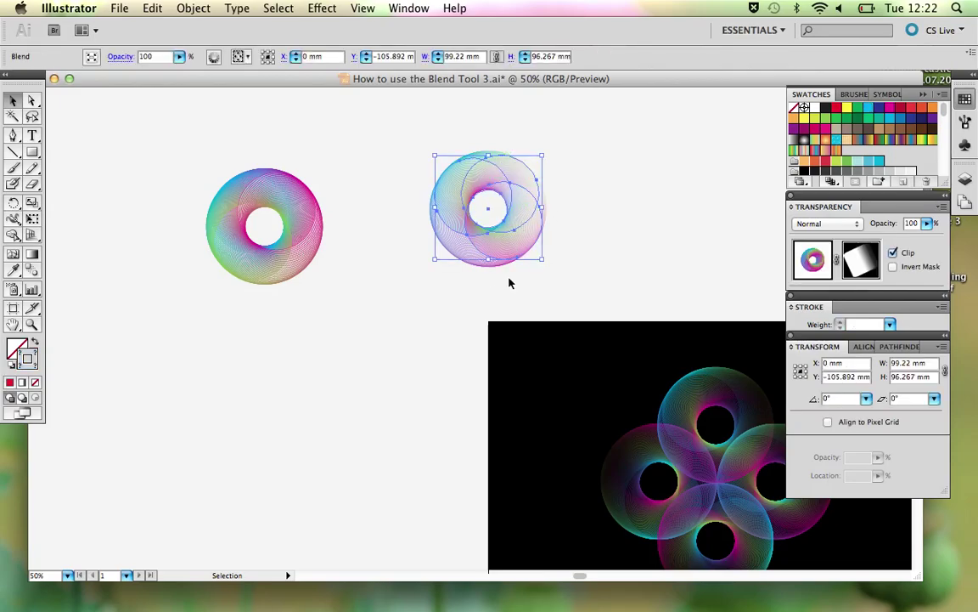
click(604, 189)
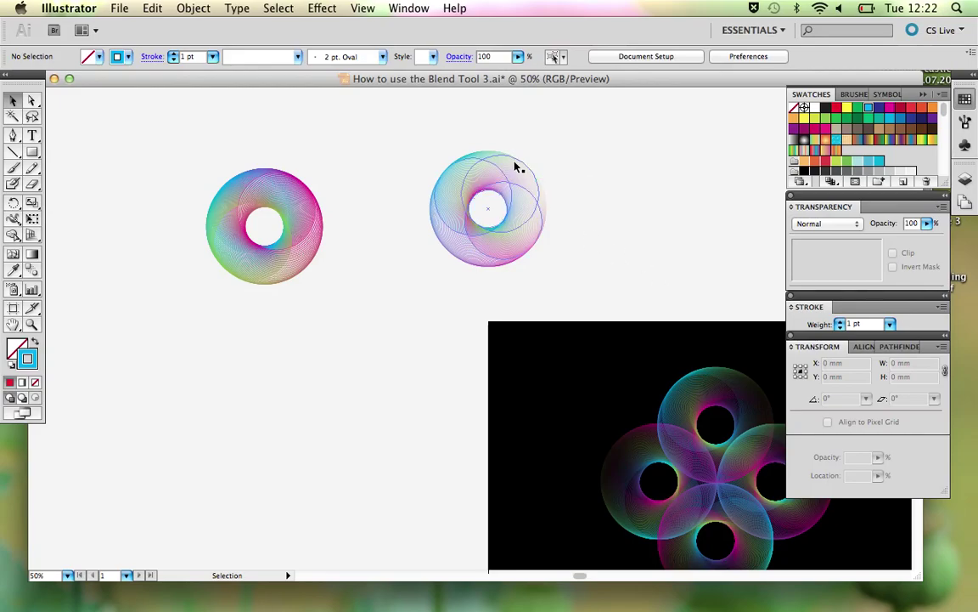
Pan across the black artwork to inspect the right blend ring
key(space)
drag(596, 297, 558, 243)
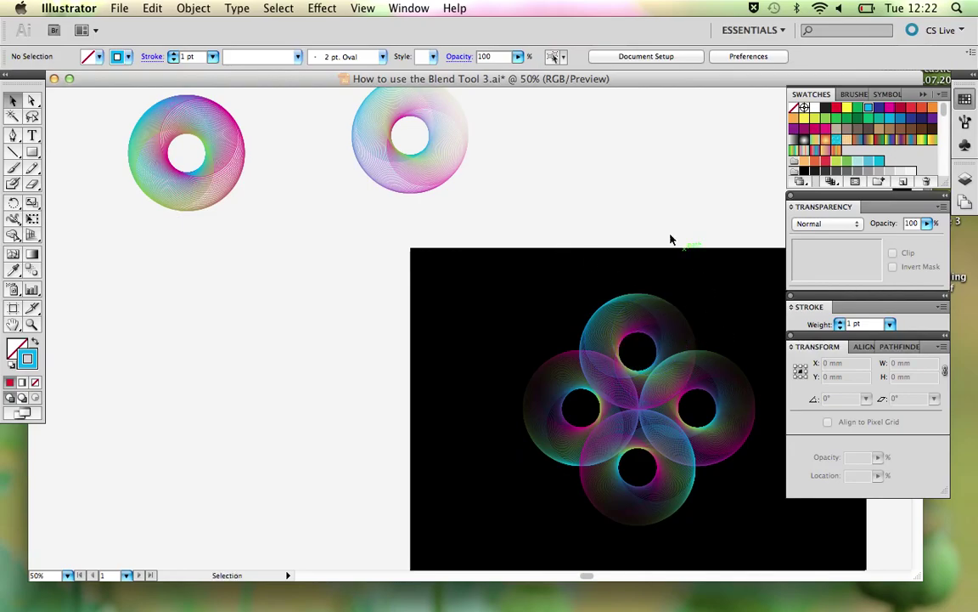
drag(598, 181, 696, 321)
click(506, 255)
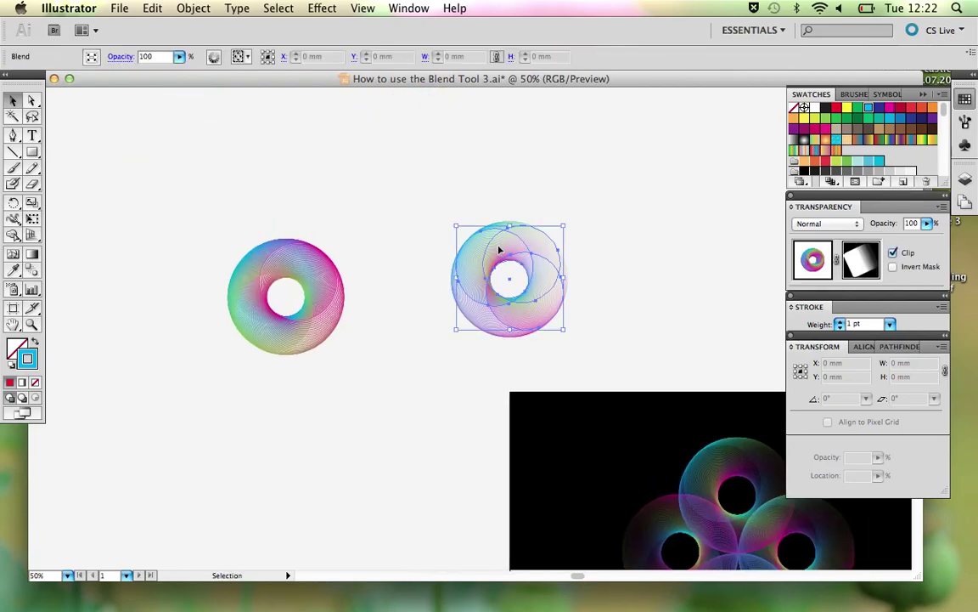
click(589, 263)
Pan to the ANDY GILMORE reference and drag the gradient rectangle to the upper left
key(space)
drag(485, 263, 189, 240)
drag(674, 316, 635, 321)
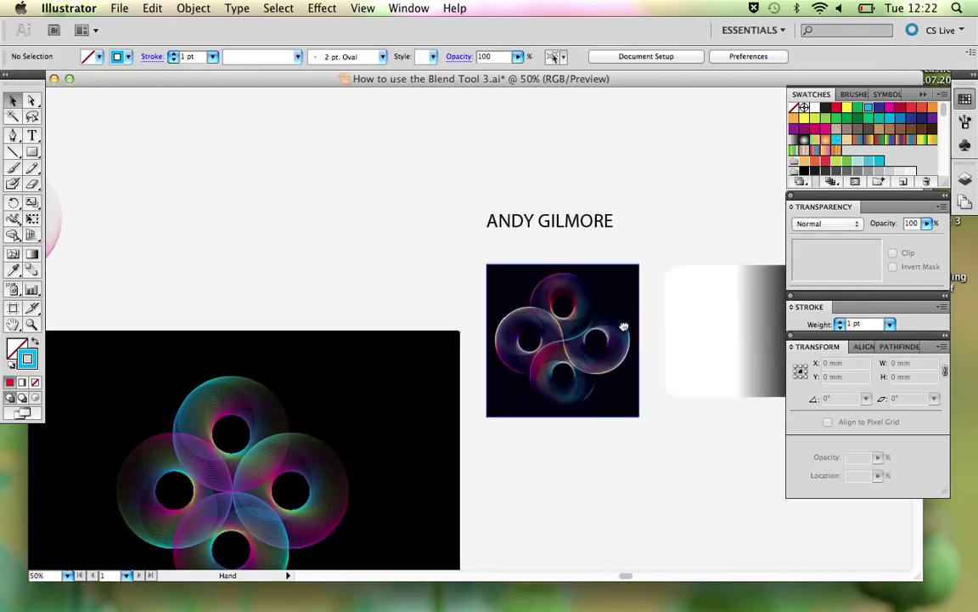
drag(734, 332, 225, 389)
Move the gradient rectangle up off the left ring and draw a rectangle covering that ring
key(space)
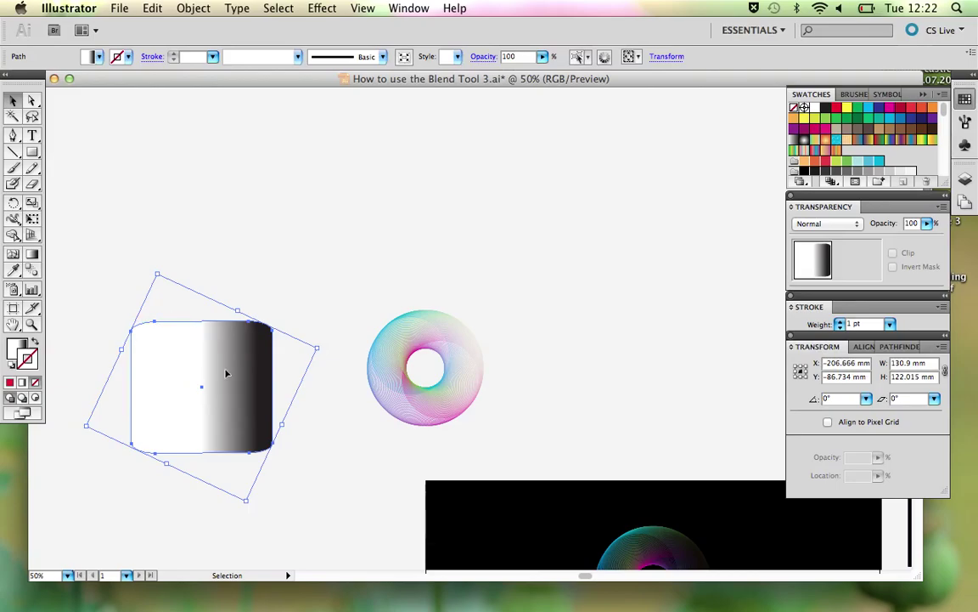
drag(240, 378, 260, 233)
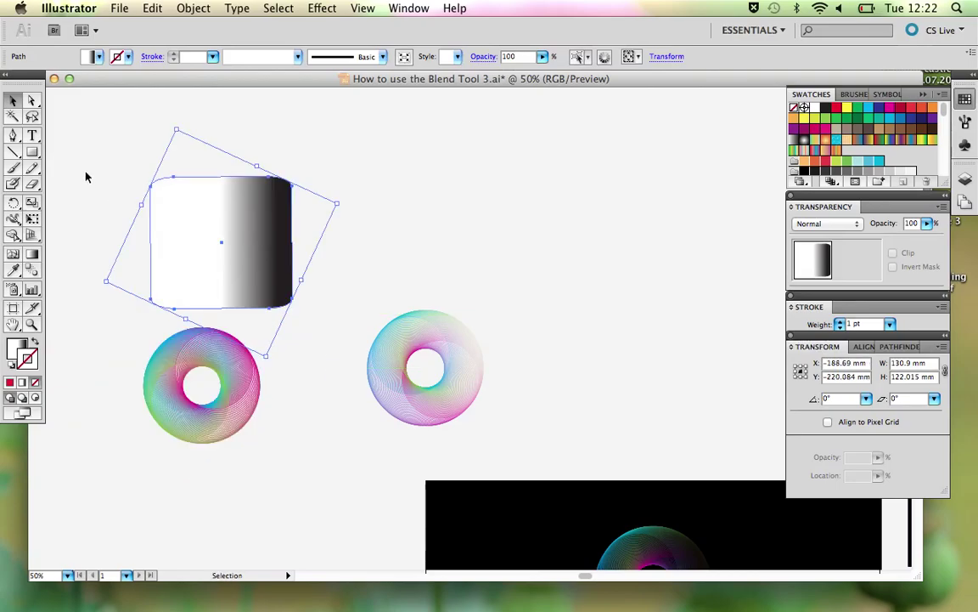
click(34, 153)
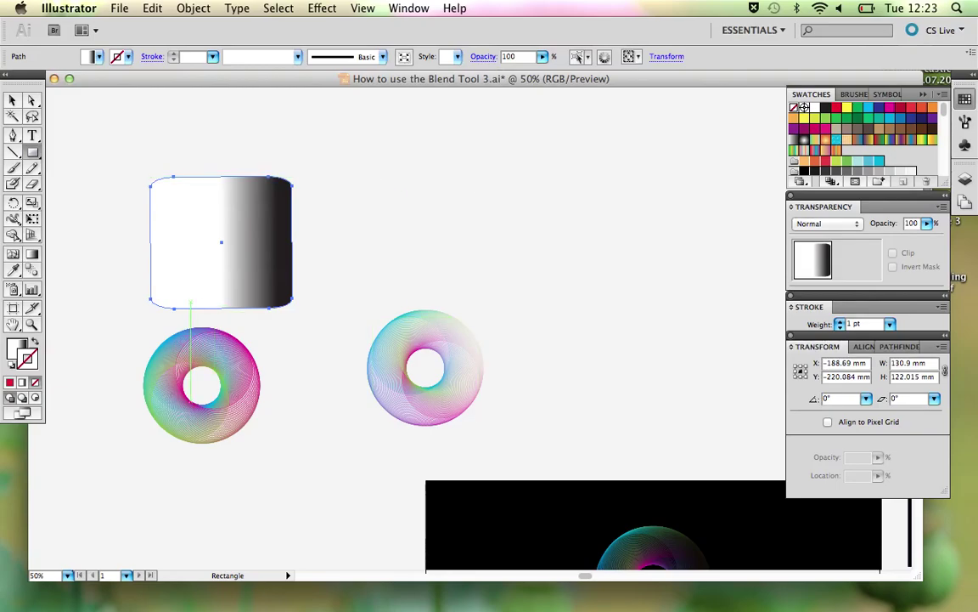
drag(127, 322, 279, 448)
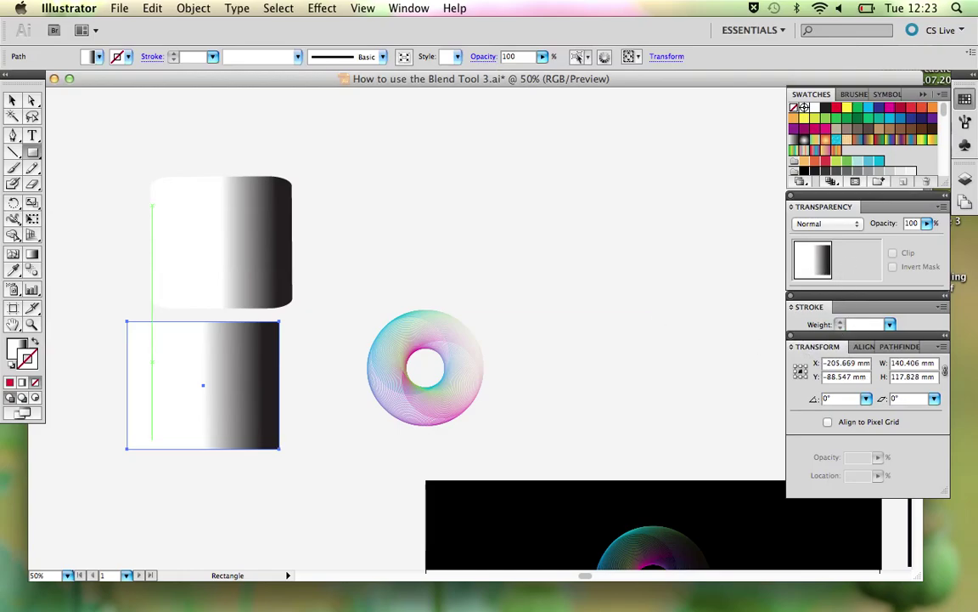
Give the new rectangle a solid black fill and reselect it
click(826, 109)
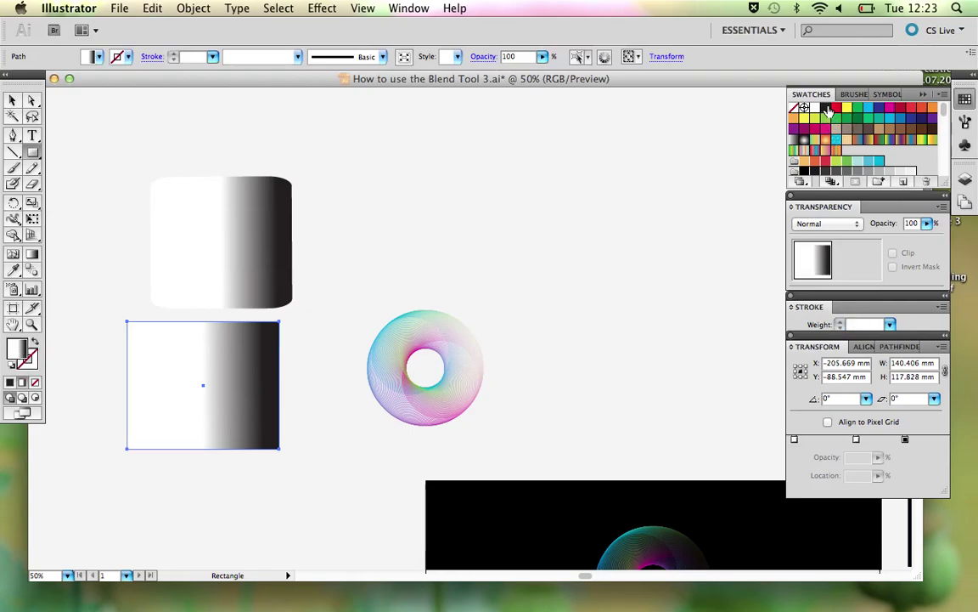
key(shift+x)
key(v)
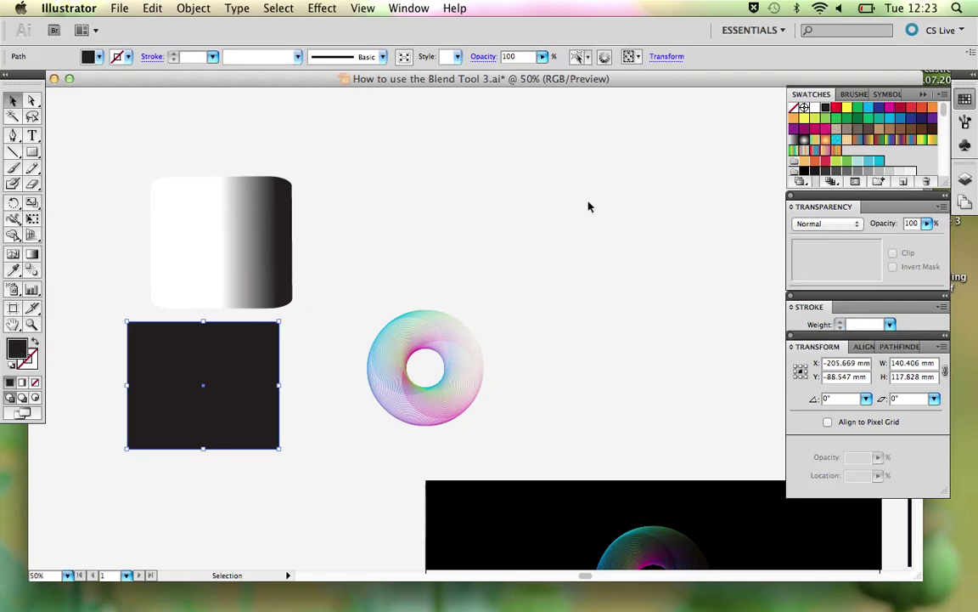
click(586, 204)
click(228, 357)
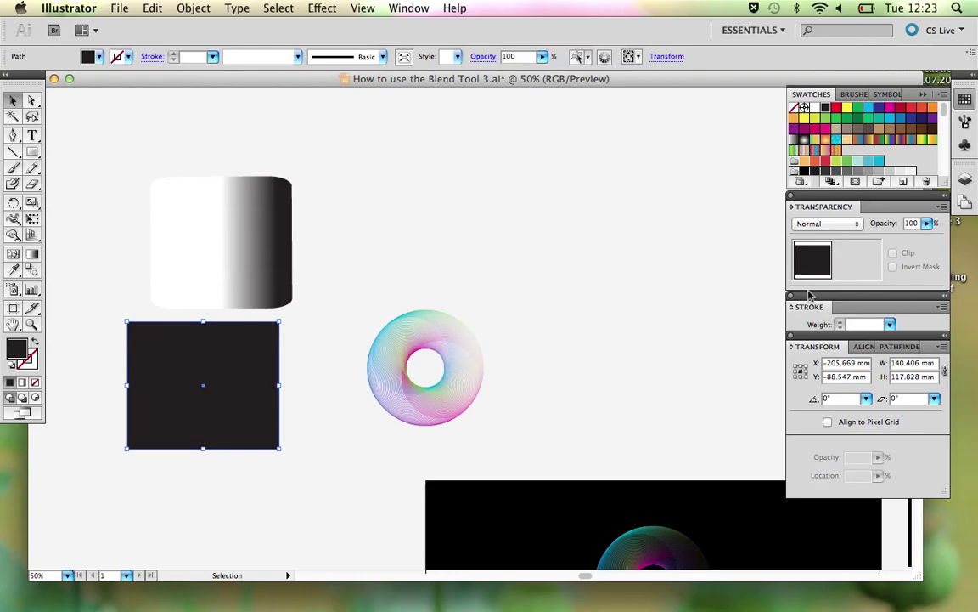
Fill the rectangle with Linear Gradient 1 and push the midpoint toward the black end
drag(819, 338, 822, 463)
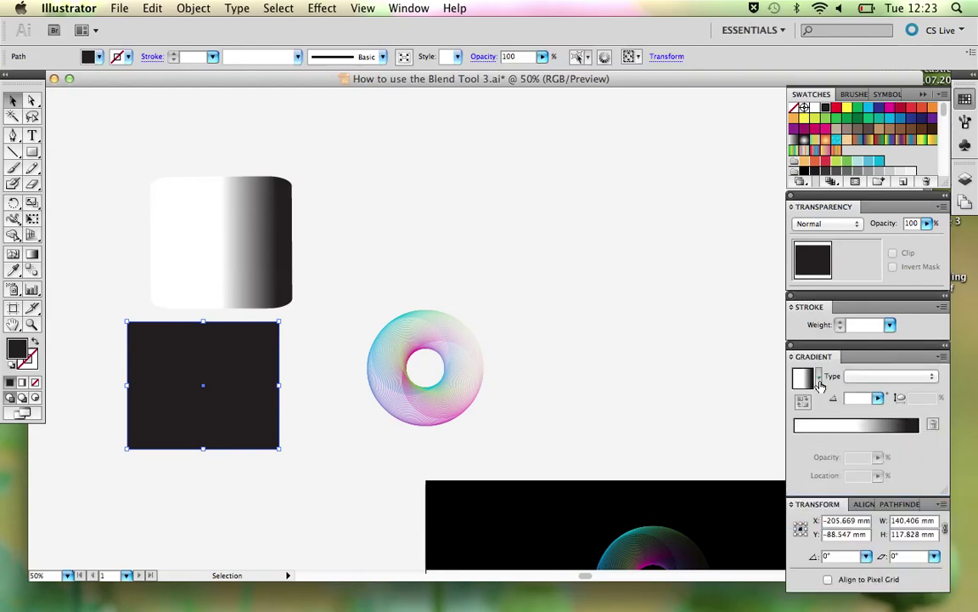
click(820, 381)
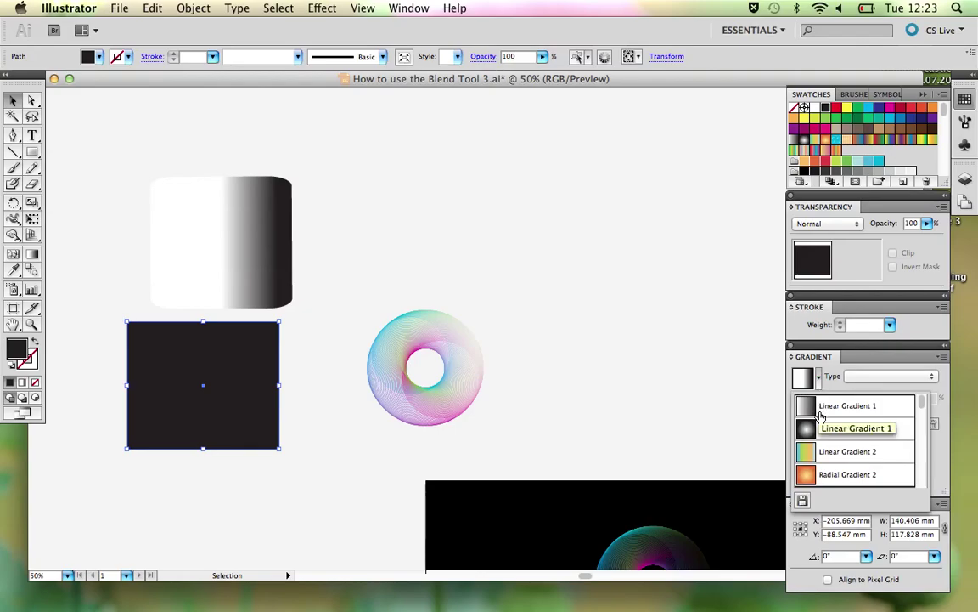
click(820, 413)
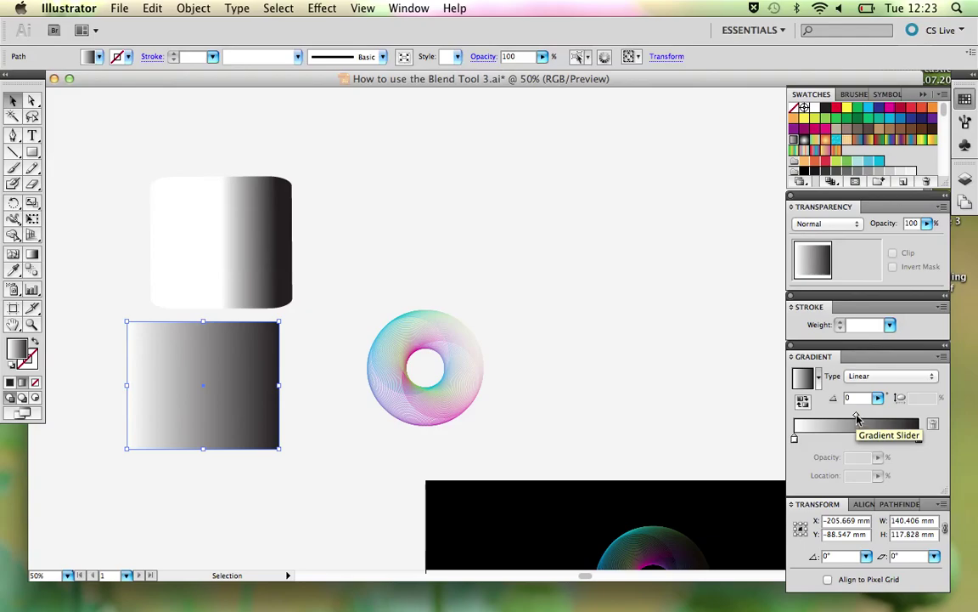
drag(856, 420, 883, 416)
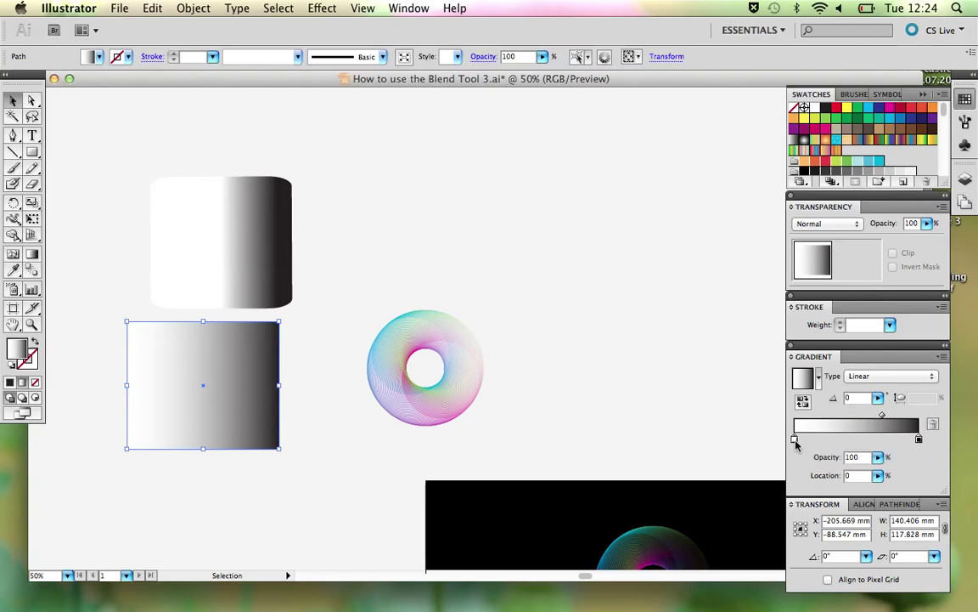
Add a white gradient stop near the middle, fine-tuned to about 48.47%
click(820, 439)
drag(823, 442, 852, 444)
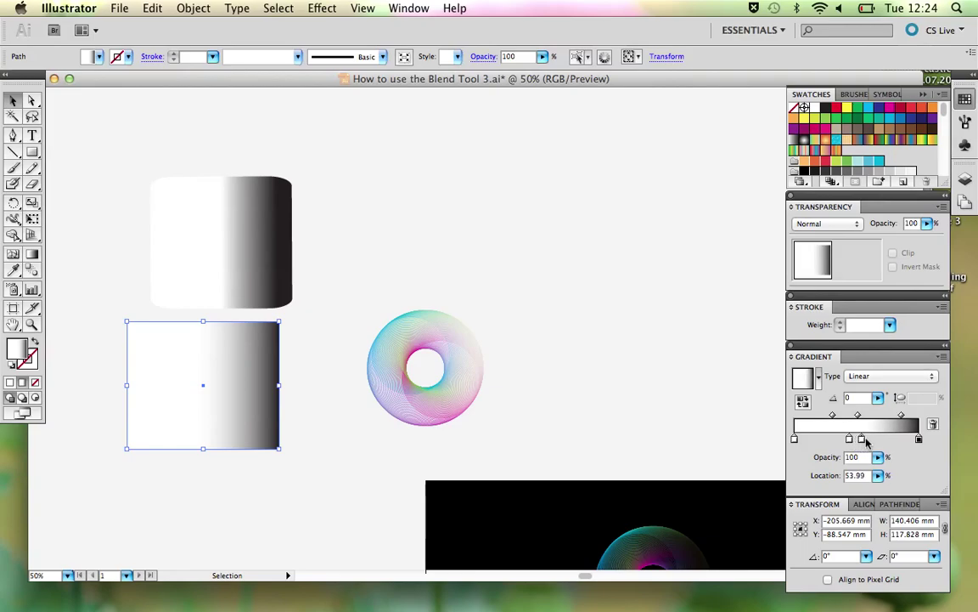
click(865, 439)
drag(866, 439, 883, 418)
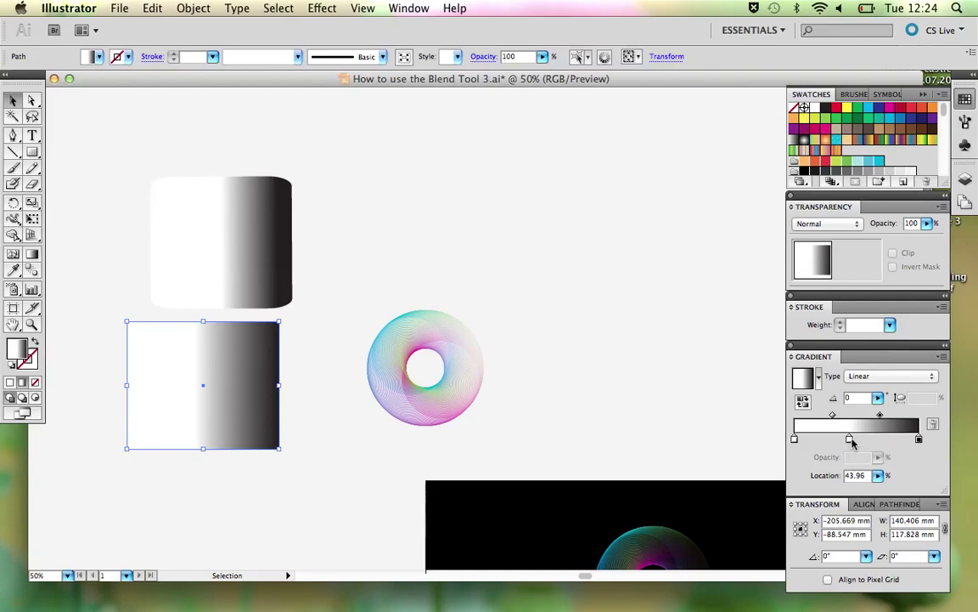
drag(849, 439, 863, 440)
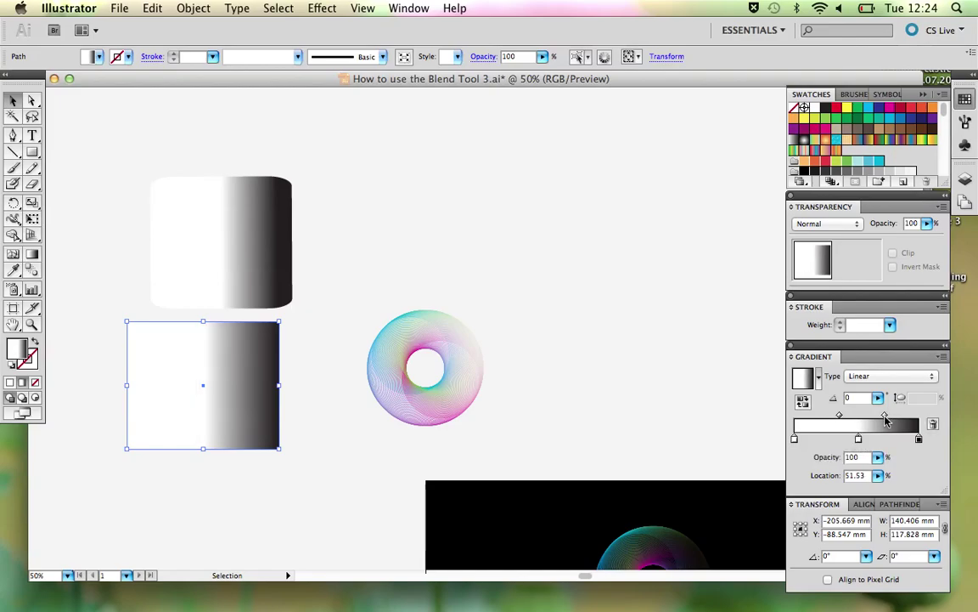
click(885, 416)
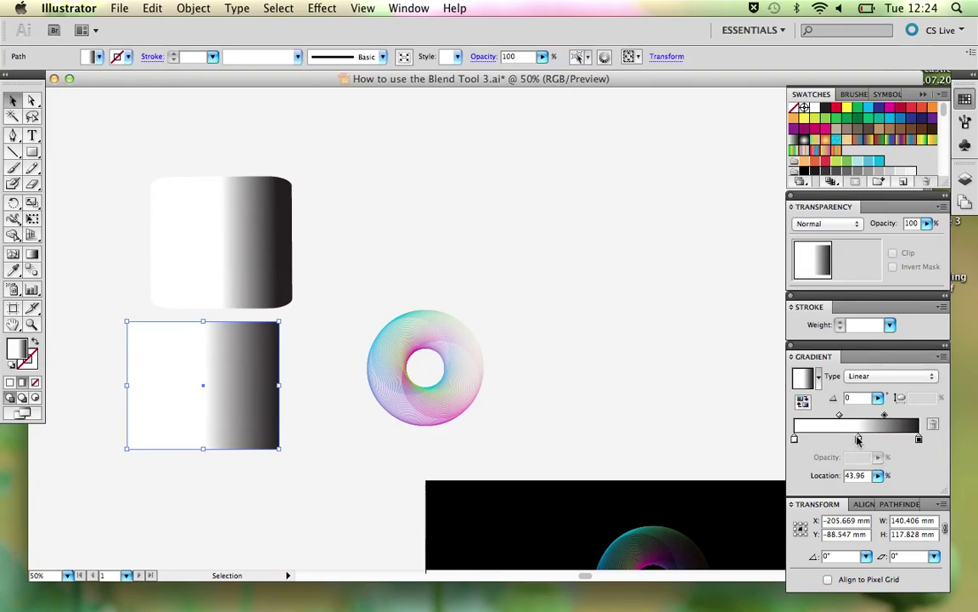
drag(858, 439, 855, 439)
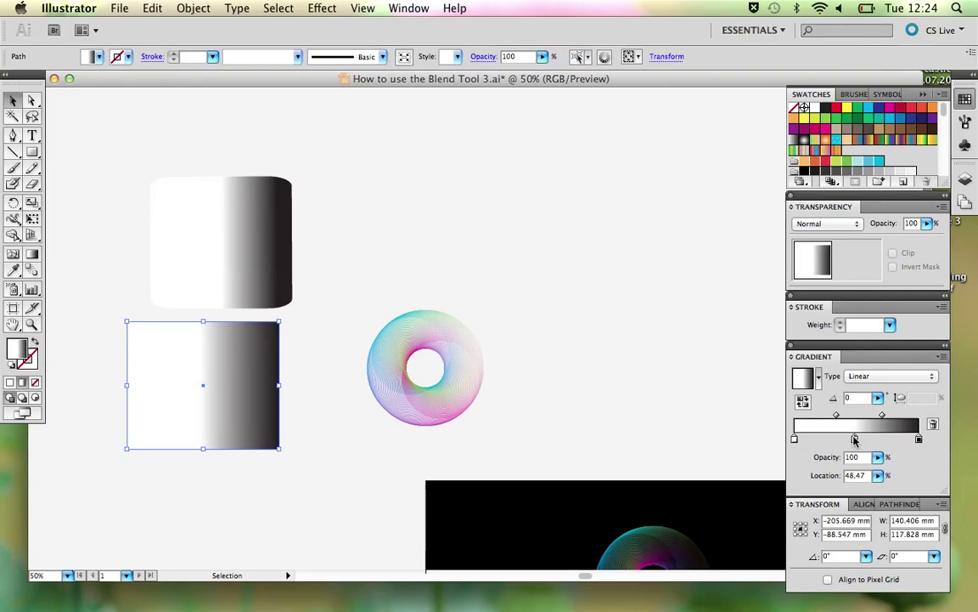
Delete the old gradient rectangle above the left ring
click(647, 340)
click(201, 191)
key(Delete)
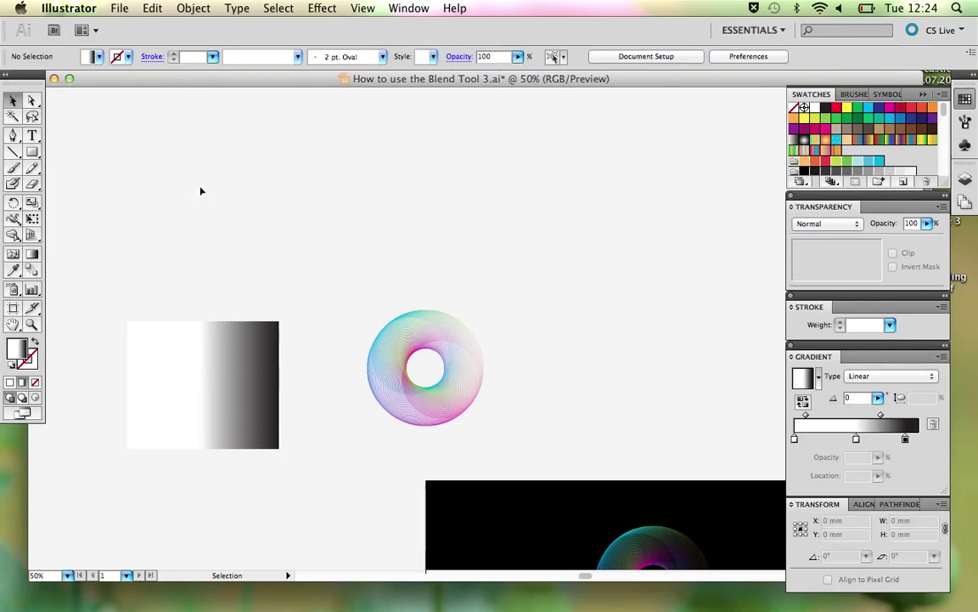
Move the new gradient rectangle down below the left ring
click(227, 372)
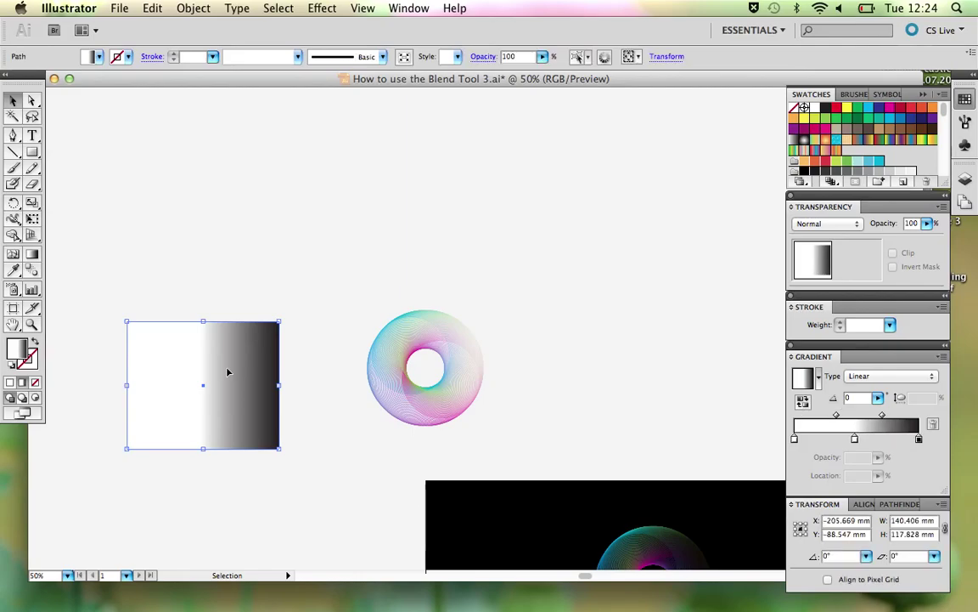
click(183, 265)
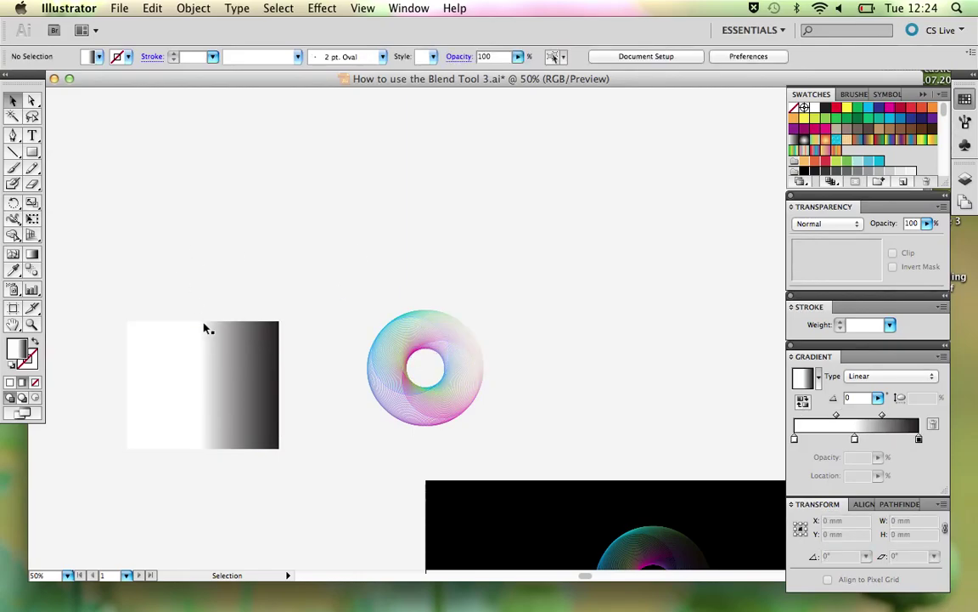
click(207, 344)
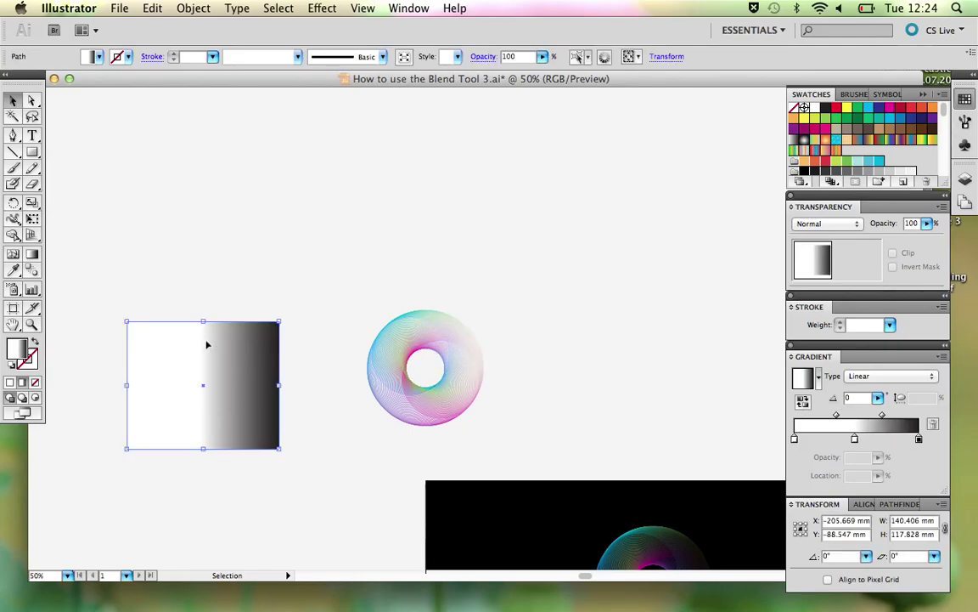
drag(174, 341, 174, 502)
click(242, 283)
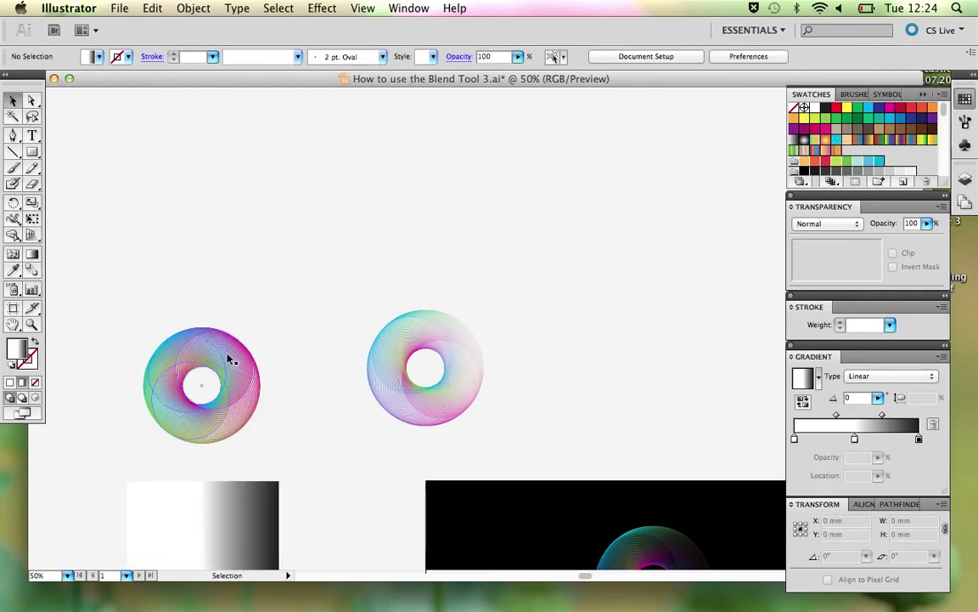
Set the left blend ring's stroke weight to 0.25 pt
click(230, 360)
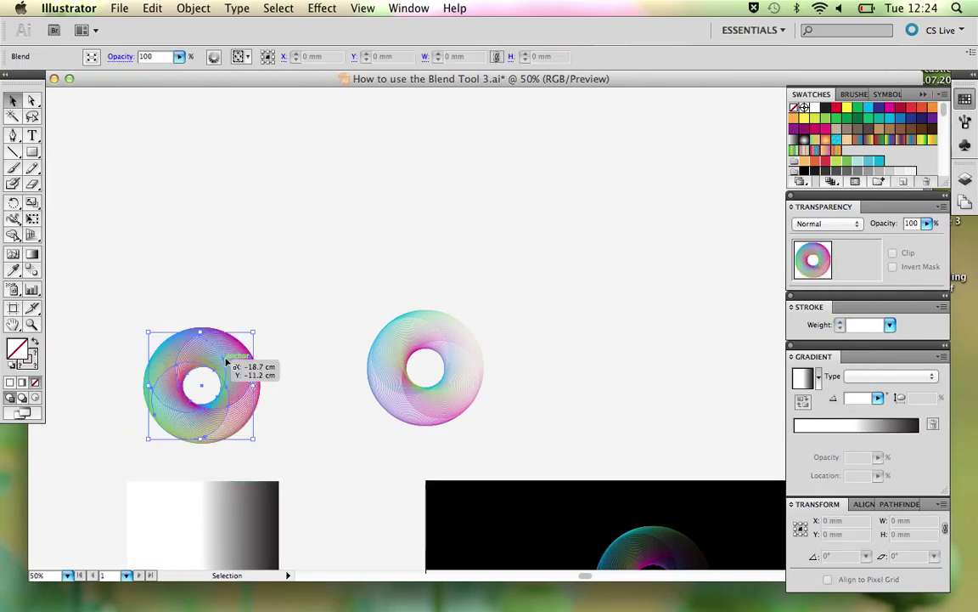
click(889, 324)
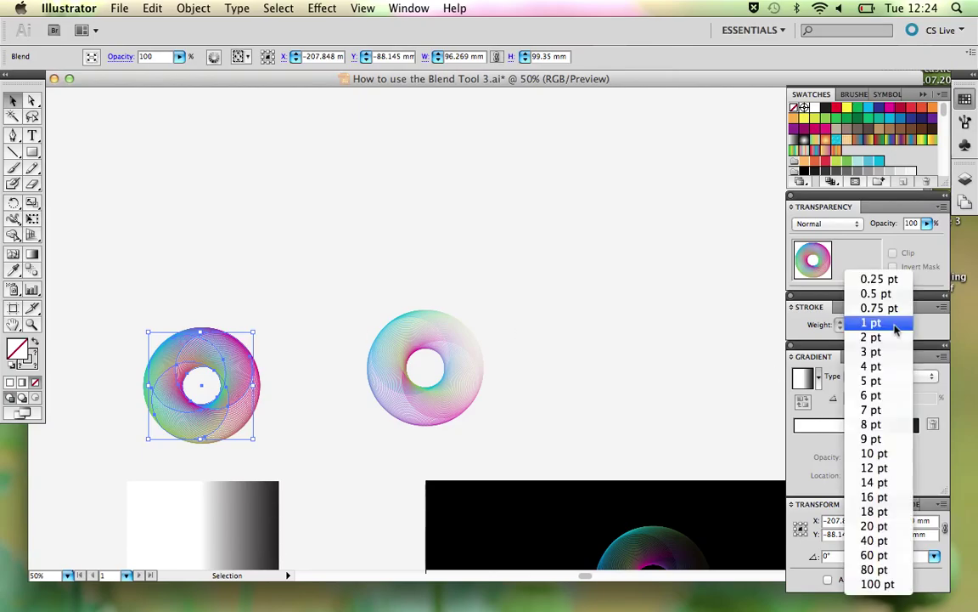
click(881, 284)
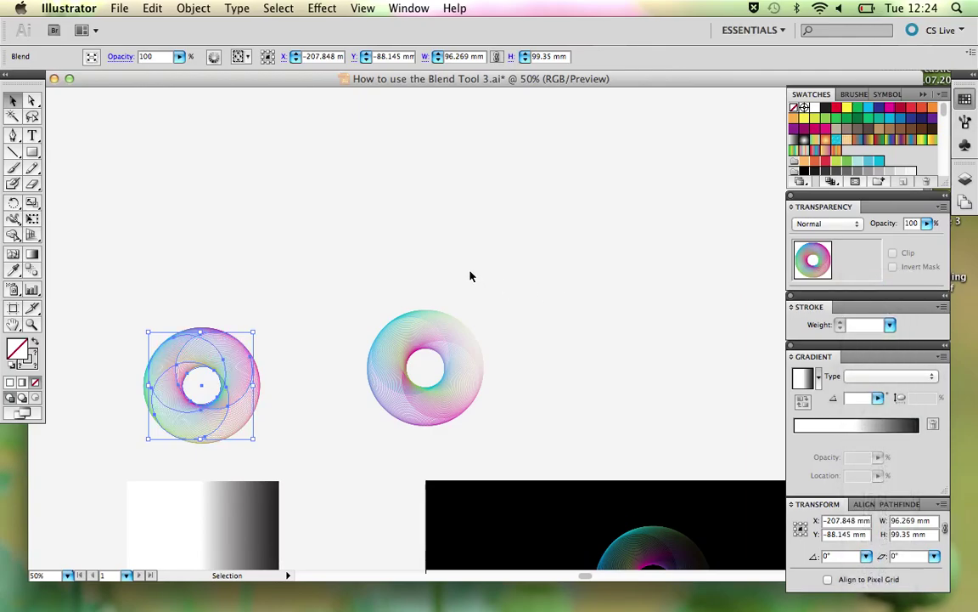
click(266, 265)
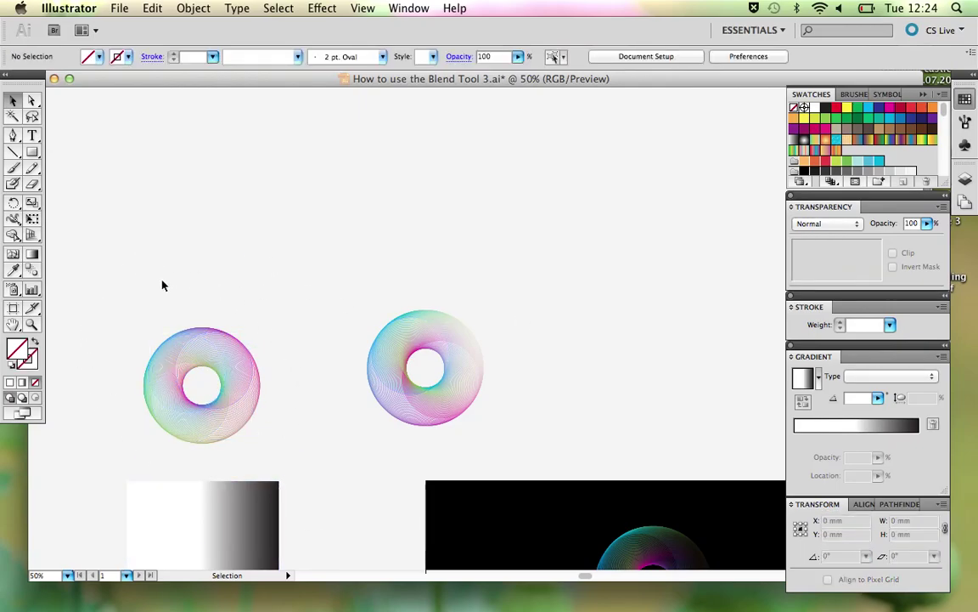
Place the gradient rectangle over the left ring and select both together
drag(201, 518, 204, 360)
click(229, 283)
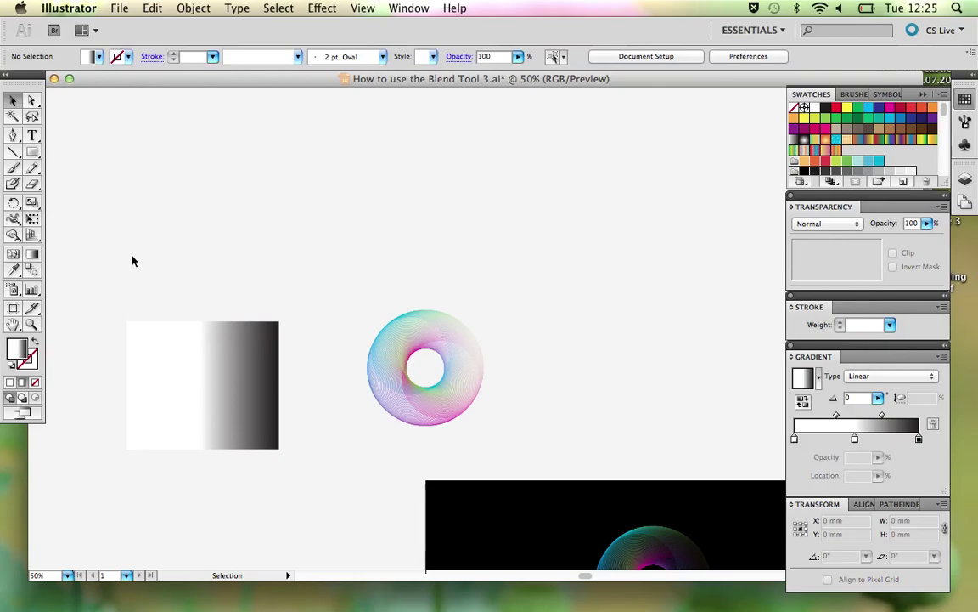
drag(131, 261, 263, 460)
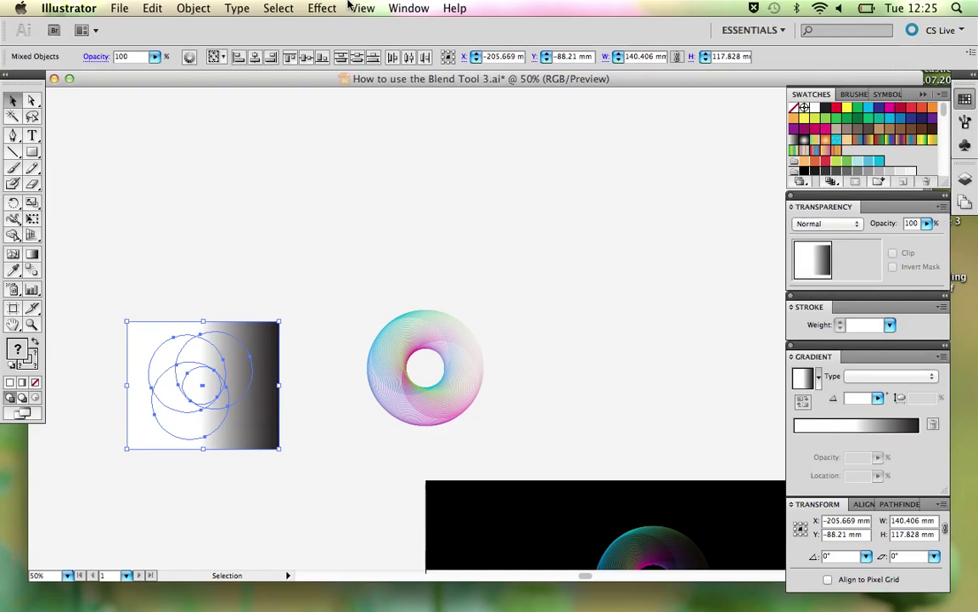
Make the gradient rectangle an opacity mask for the ring via the Transparency panel
click(408, 7)
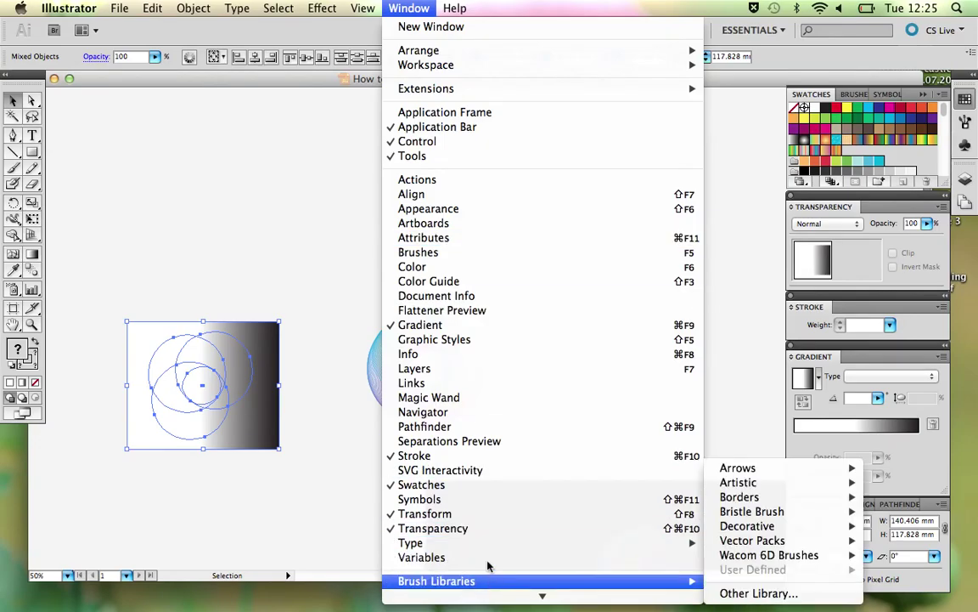
click(717, 271)
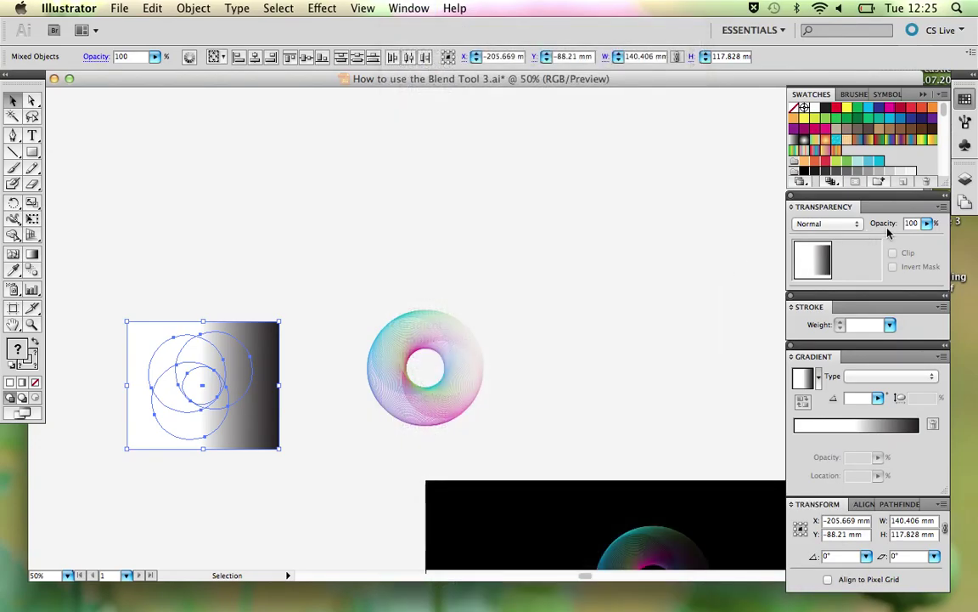
click(940, 208)
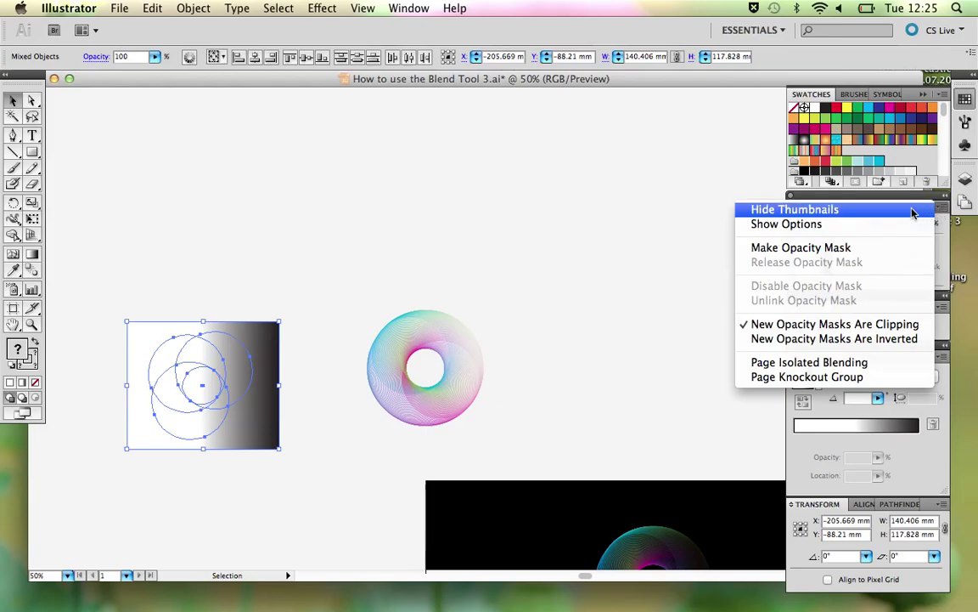
click(855, 250)
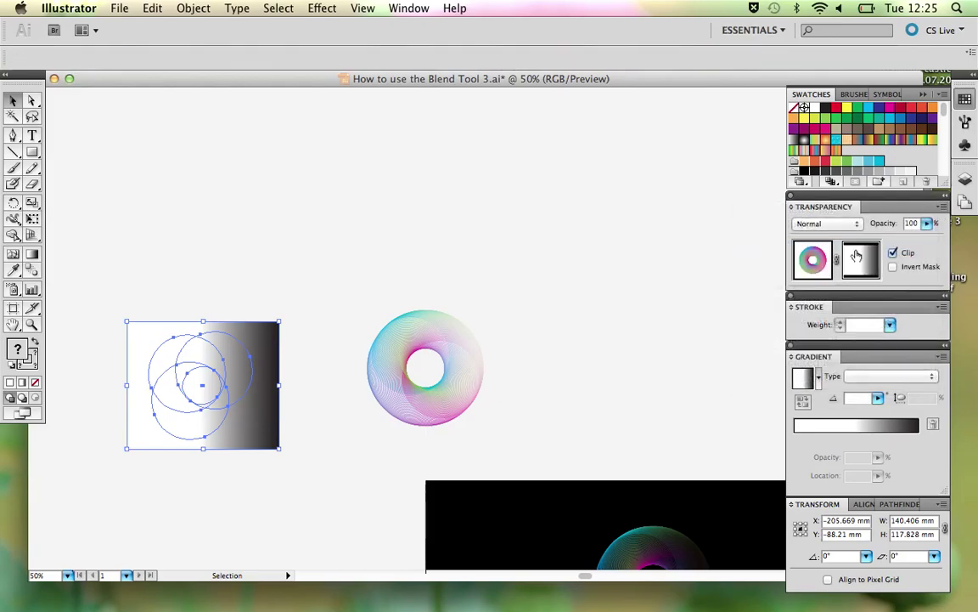
click(605, 249)
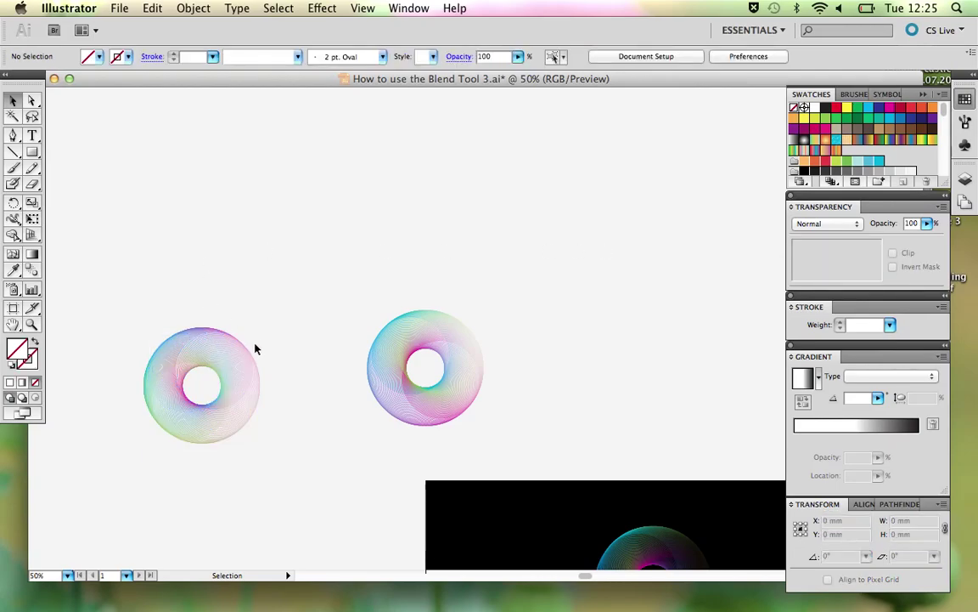
click(239, 358)
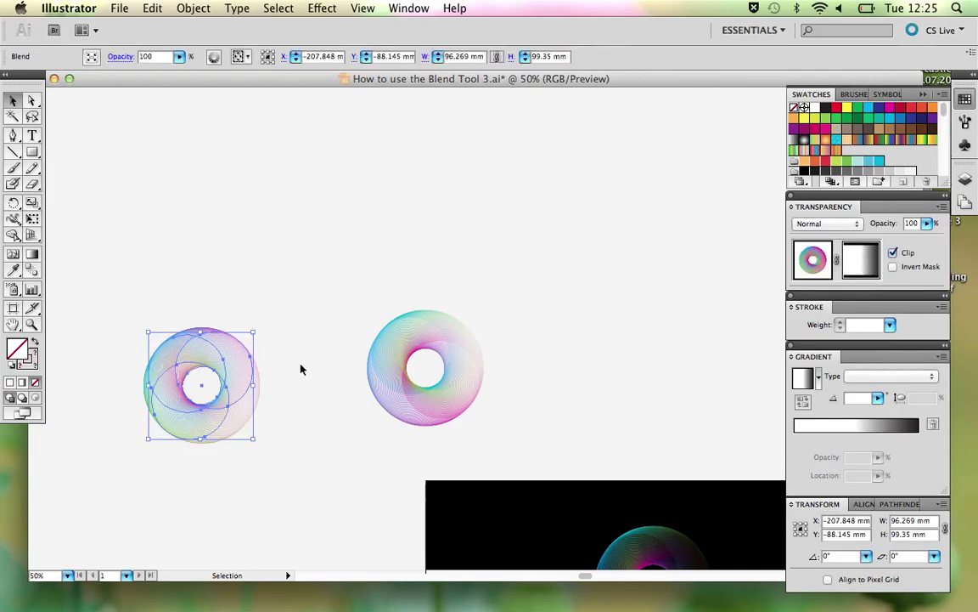
click(301, 369)
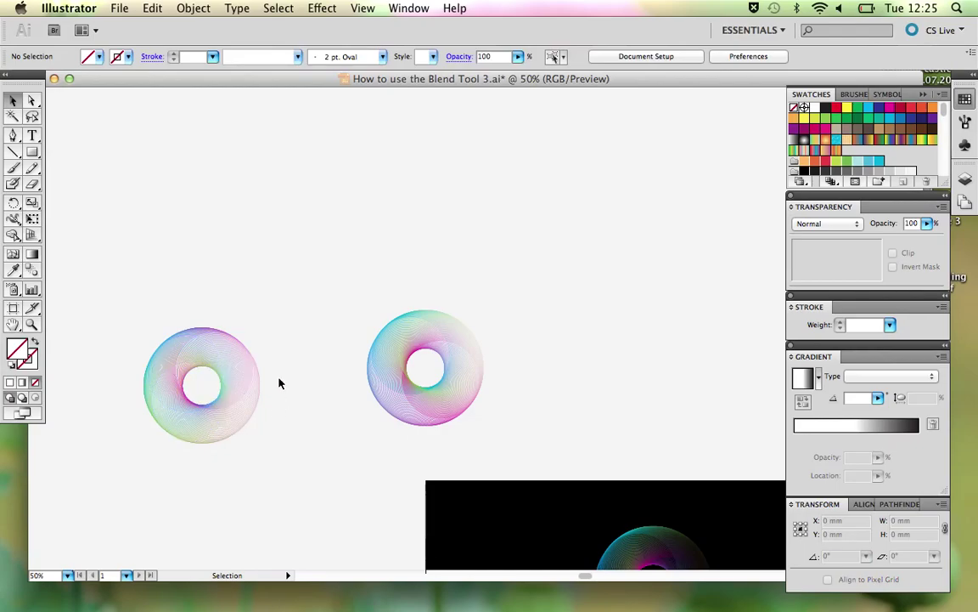
Zoom out and select all four existing rings on the black rectangle
click(249, 390)
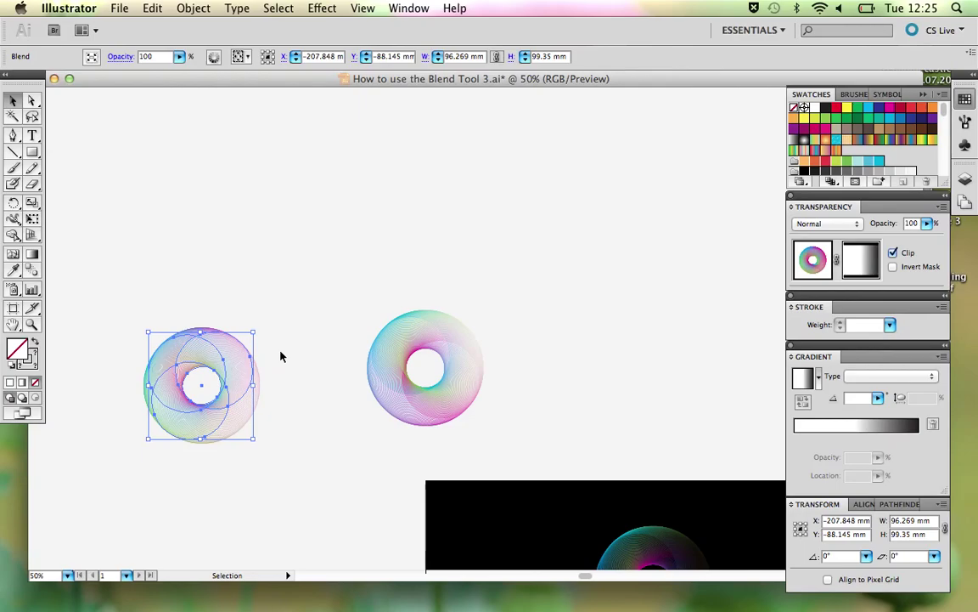
click(231, 282)
click(218, 349)
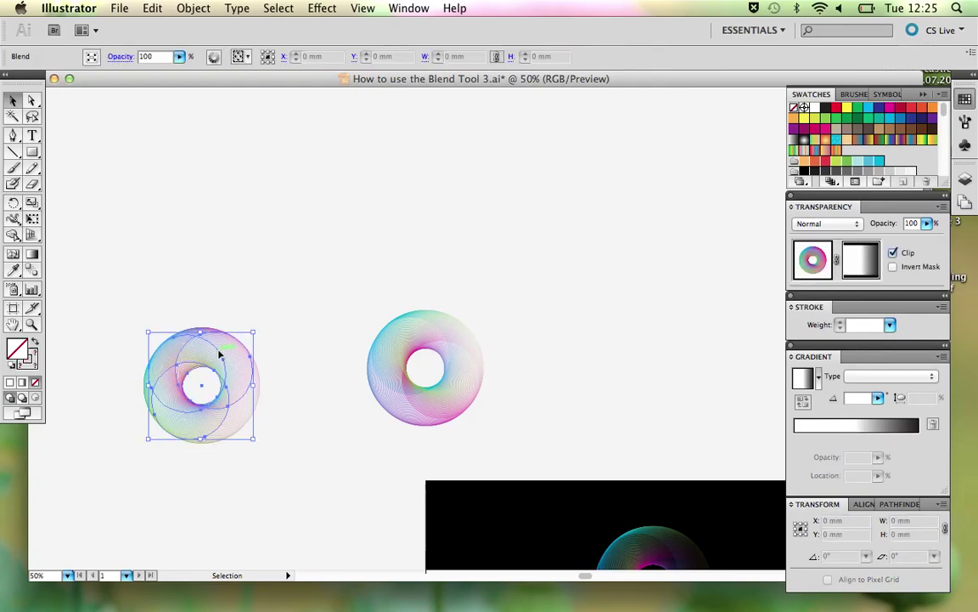
key(super+minus)
drag(524, 446, 402, 324)
click(438, 344)
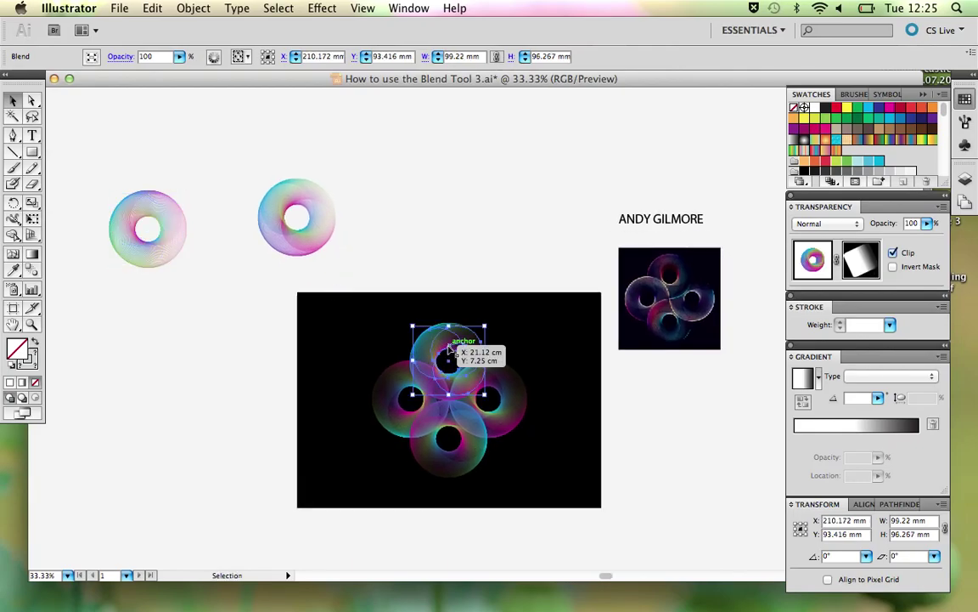
shift+click(495, 388)
shift+click(433, 470)
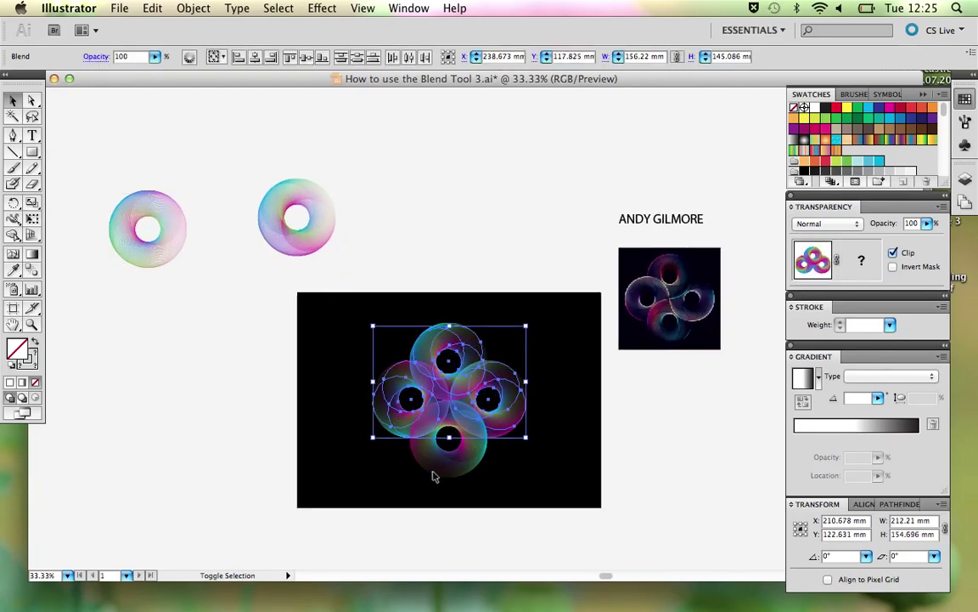
Group the four rings and send them behind the black rectangle
key(super+g)
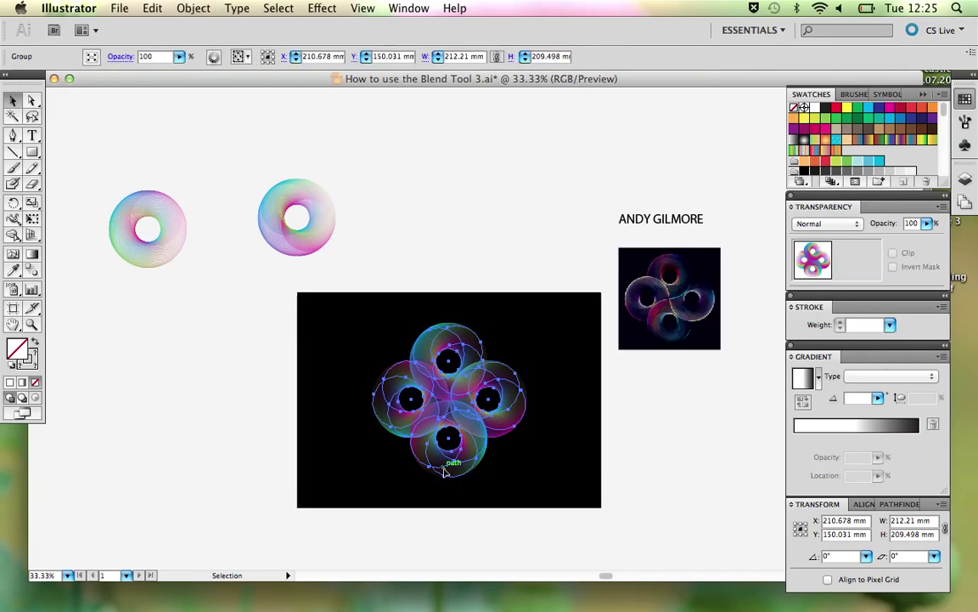
key(super+shift+bracketleft)
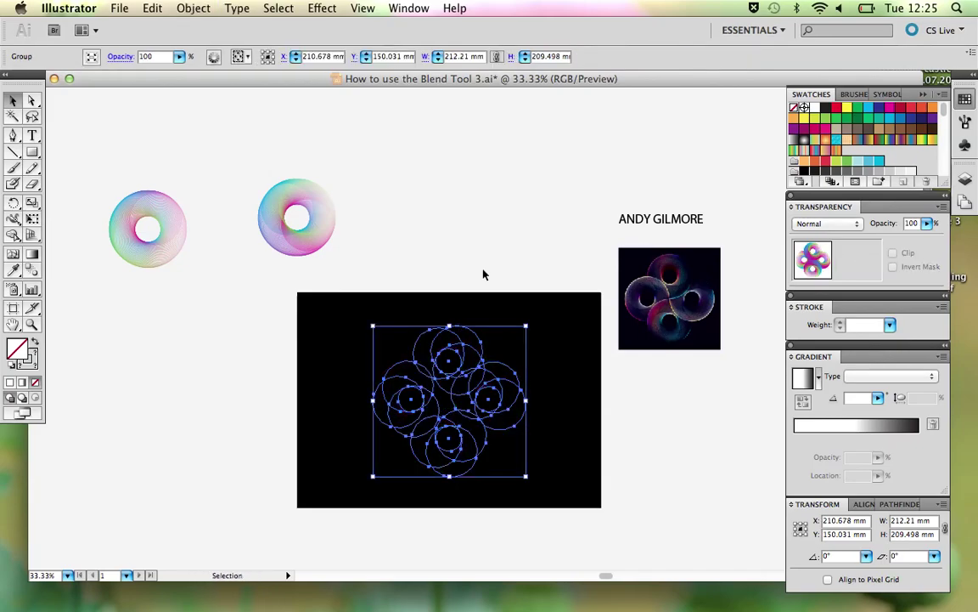
click(480, 271)
click(149, 202)
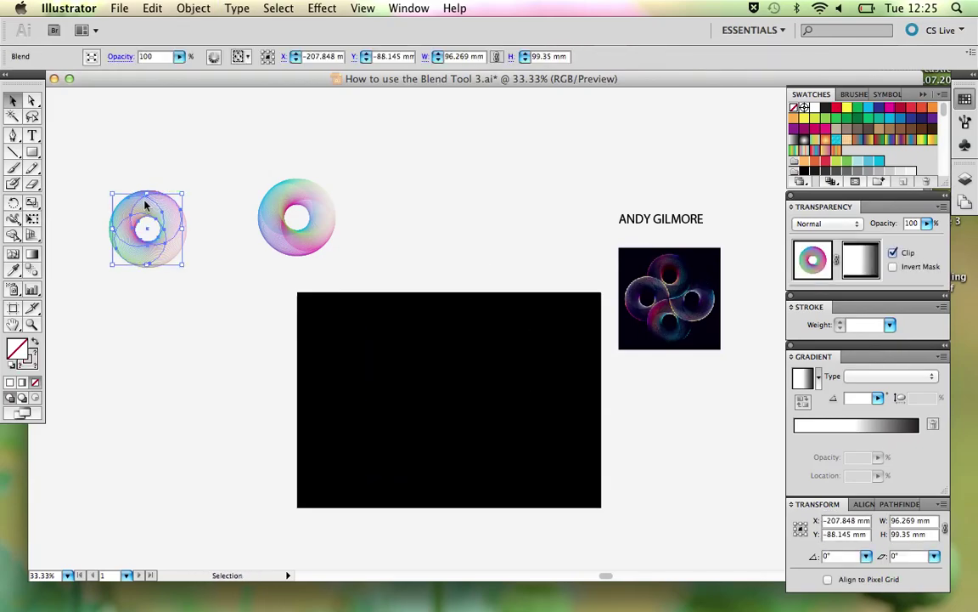
Move the masked rainbow donut onto the black background and zoom in
drag(146, 205, 442, 325)
key(super+equal)
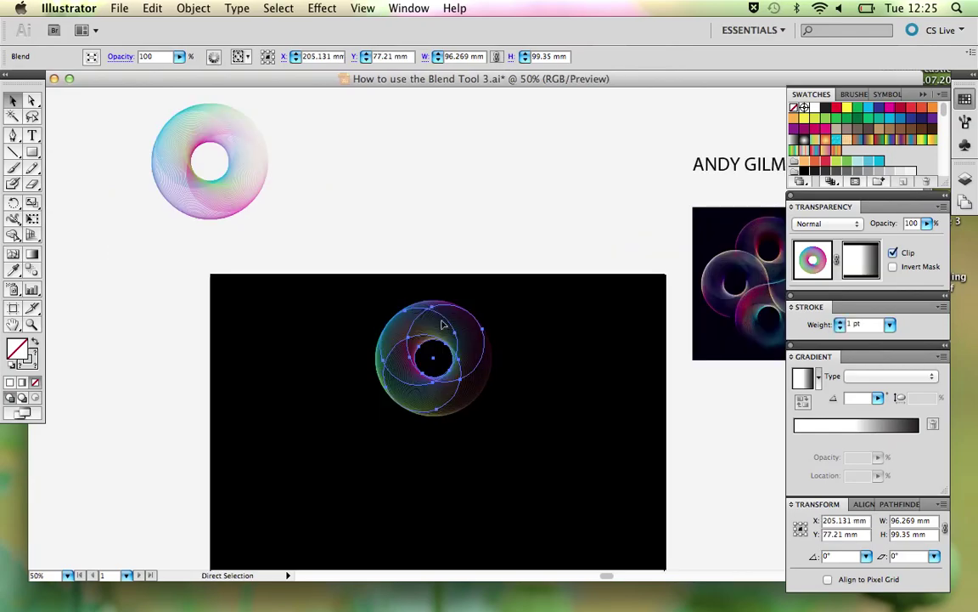
scroll(510, 310, down, 3)
scroll(510, 311, right, 1)
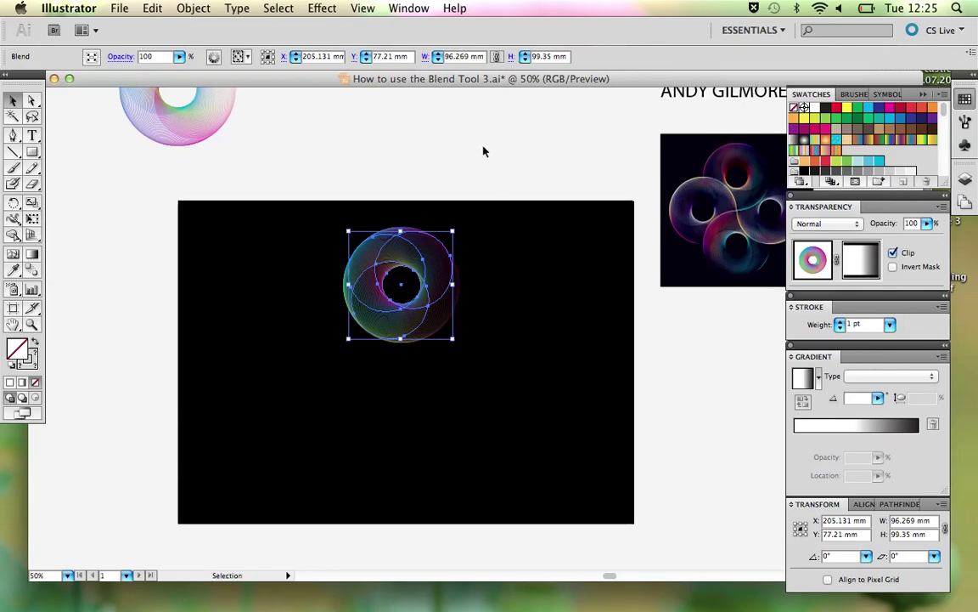
Drag a copy of the donut straight down directly beneath the original
click(483, 151)
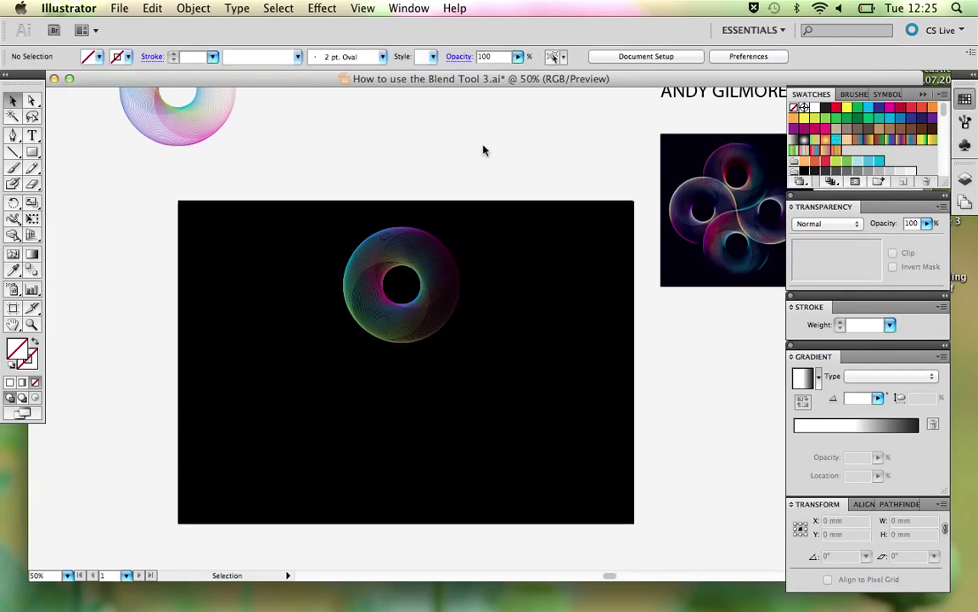
click(404, 252)
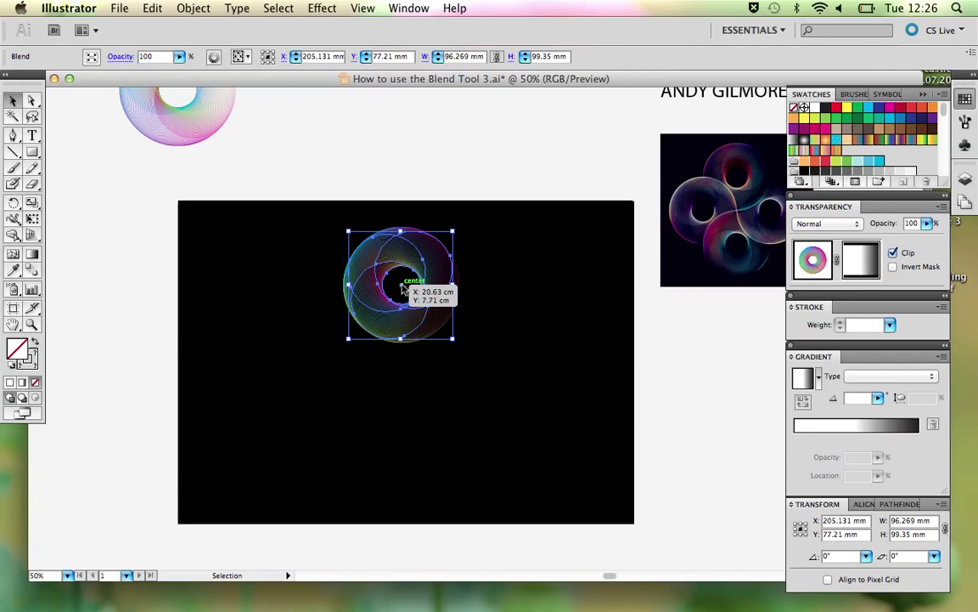
drag(402, 289, 414, 399)
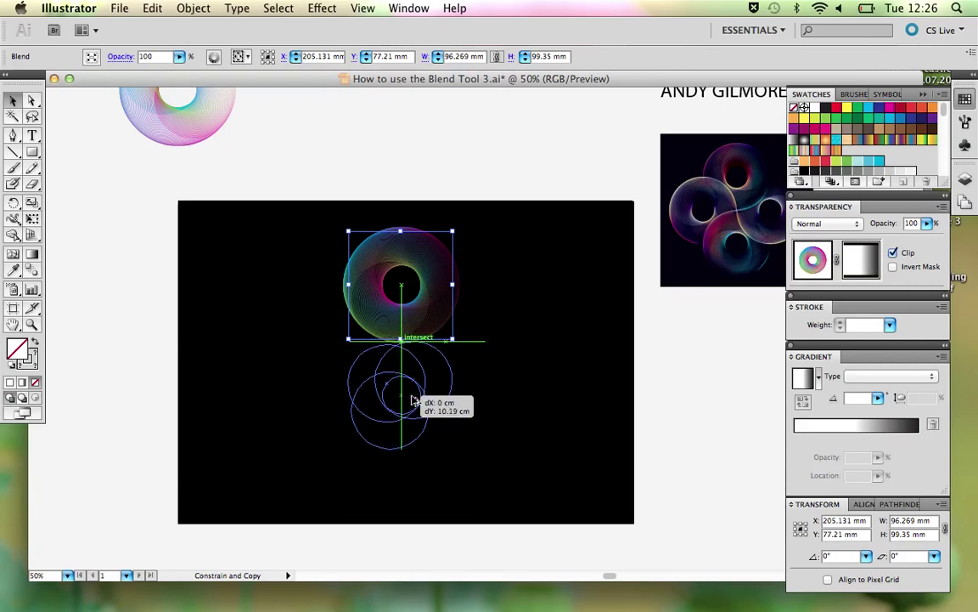
drag(412, 400, 412, 400)
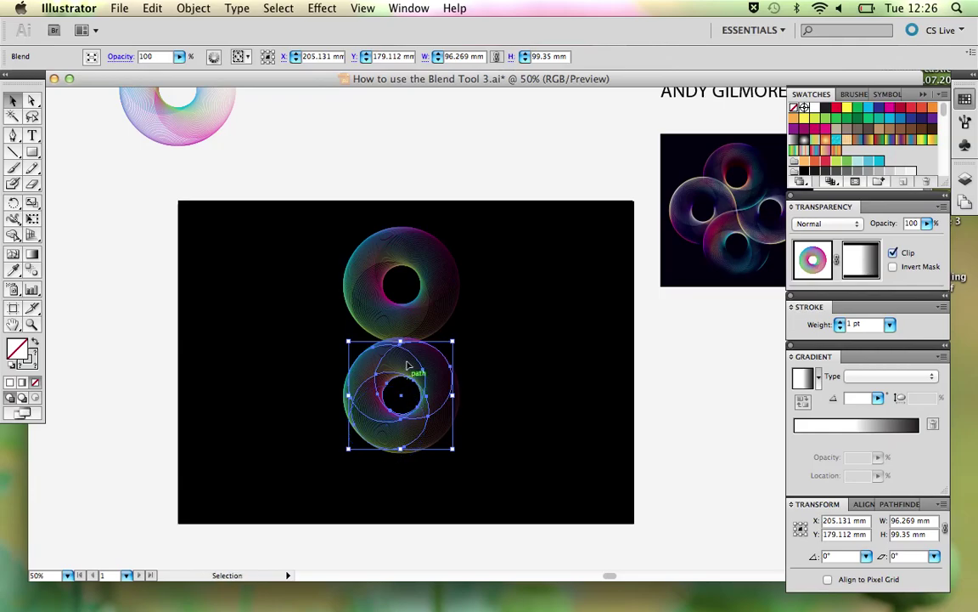
click(411, 164)
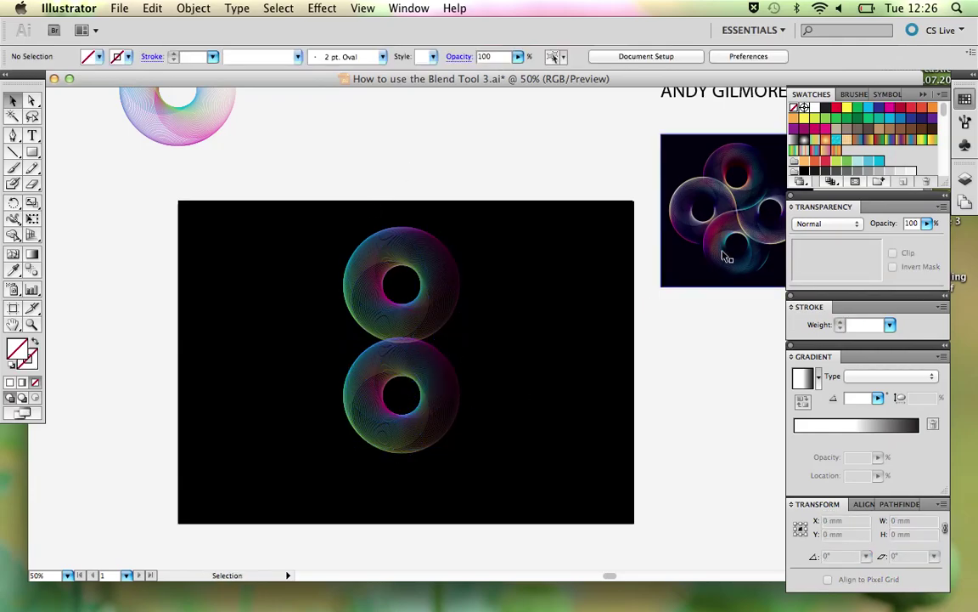
Nudge the lower ring down slightly and rotate it about 90° to shift its colours
click(418, 354)
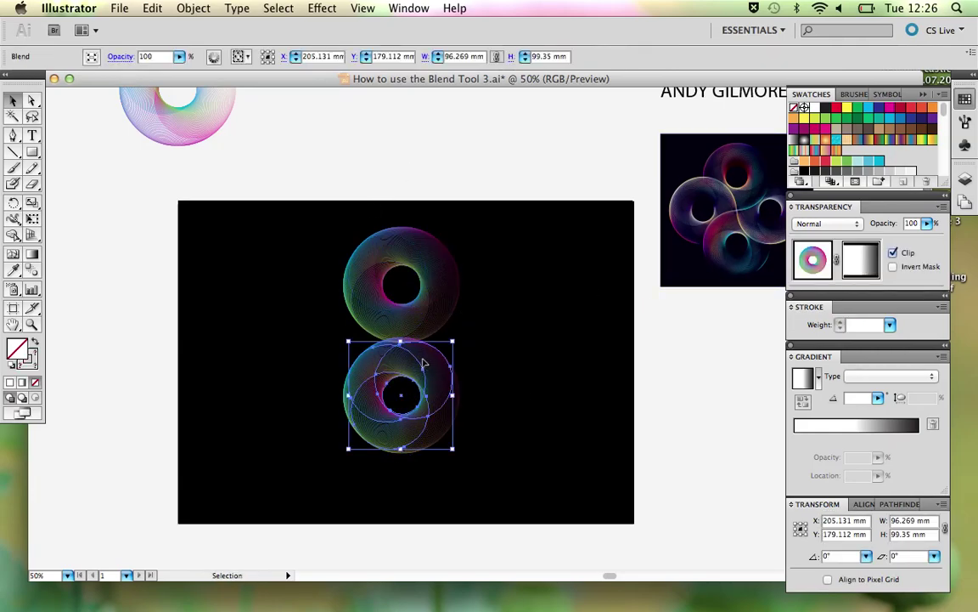
key(Down)
key(Down)
key(Down)
key(Down)
key(Down)
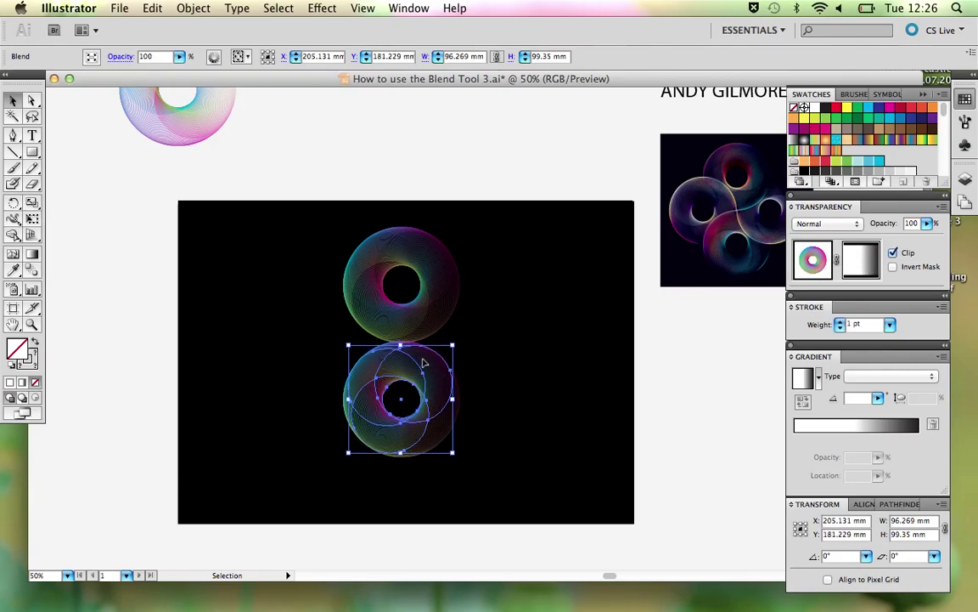
key(Down)
key(Down)
key(Down)
key(Down)
key(Down)
key(Down)
key(Down)
key(Down)
key(Down)
key(Down)
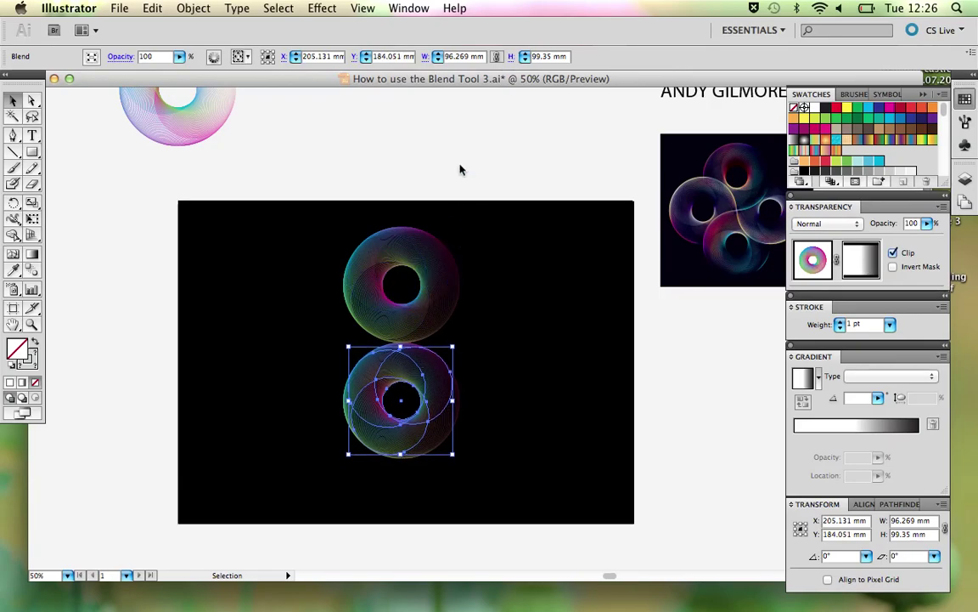
click(530, 146)
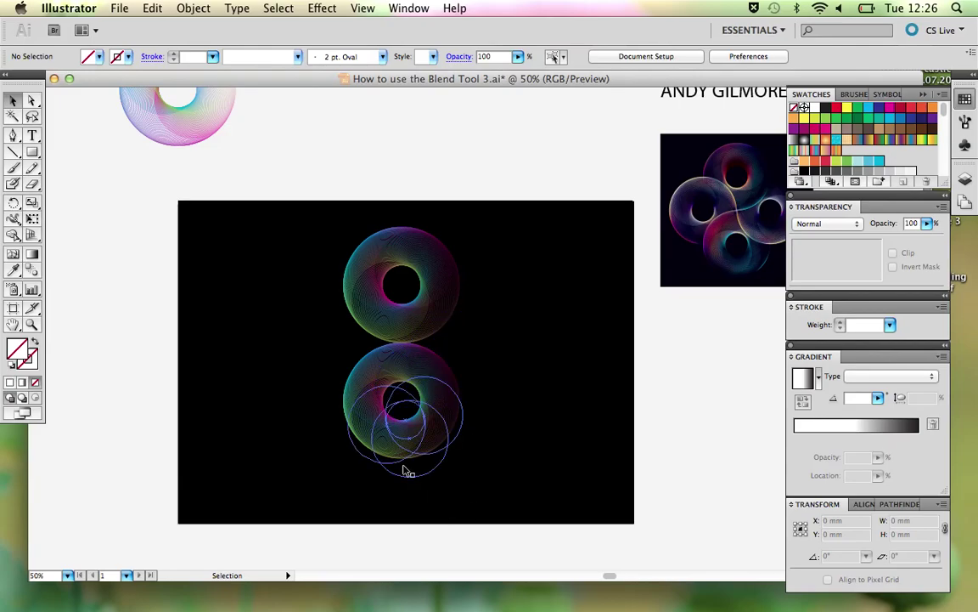
click(351, 398)
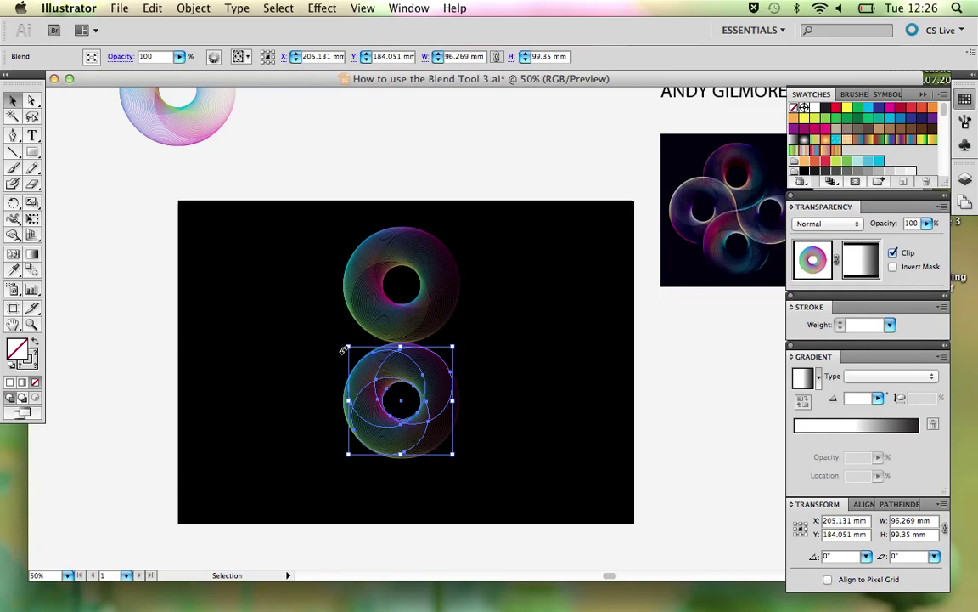
drag(343, 347, 502, 330)
Rotate a copy of both stacked rings by -90° to form a four-ring cross
key(cmd+2)
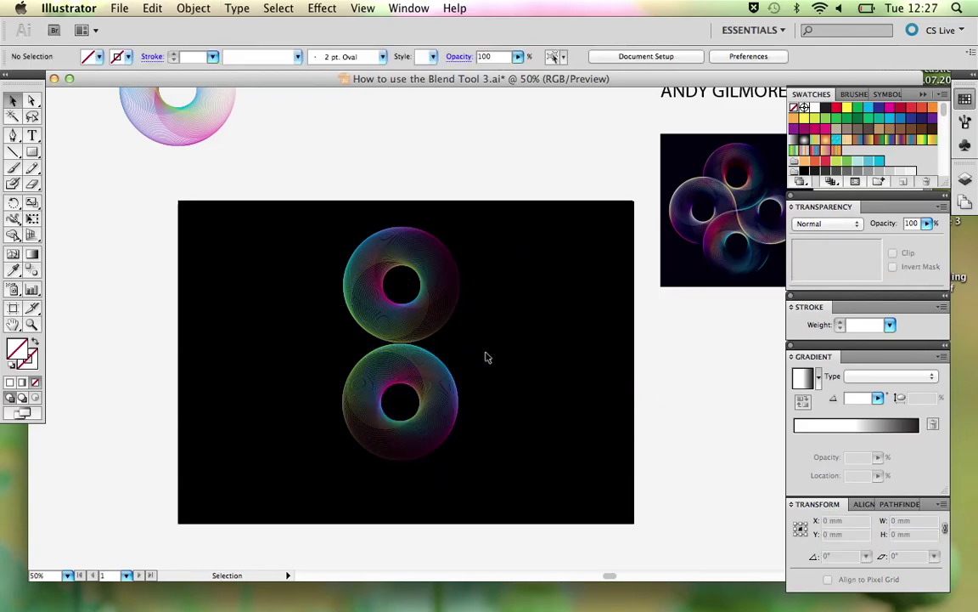
drag(339, 202, 447, 435)
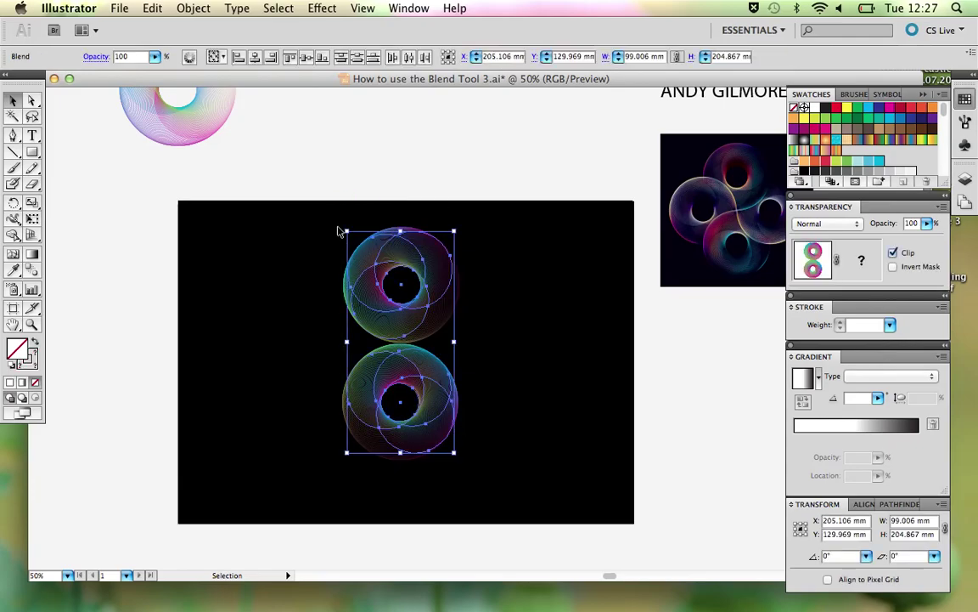
key(a)
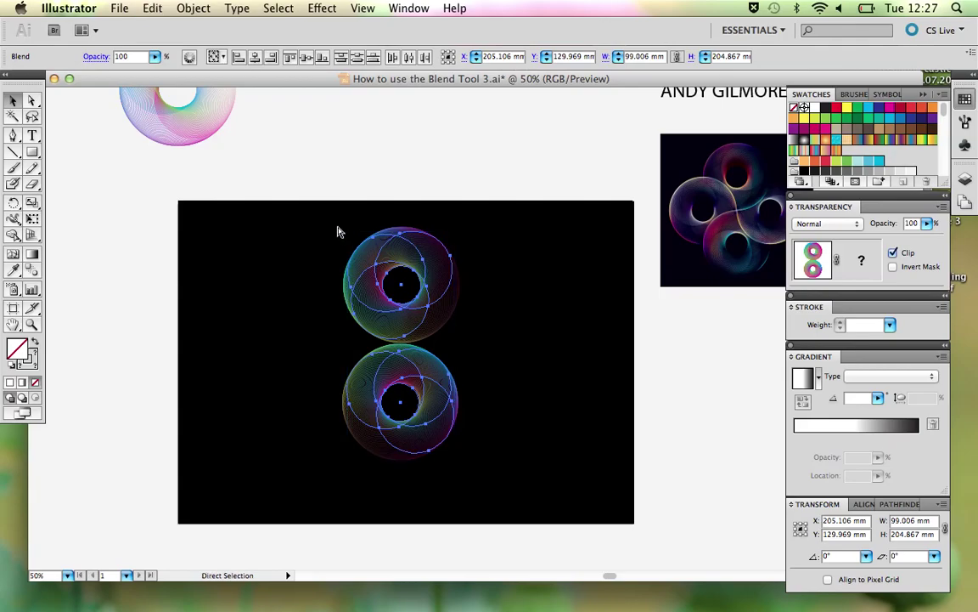
key(v)
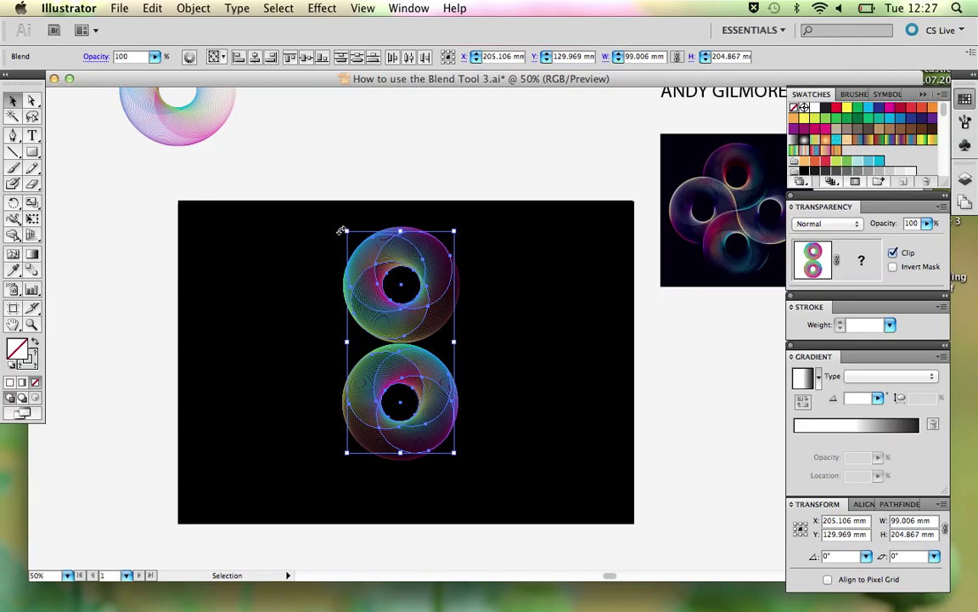
drag(342, 230, 506, 295)
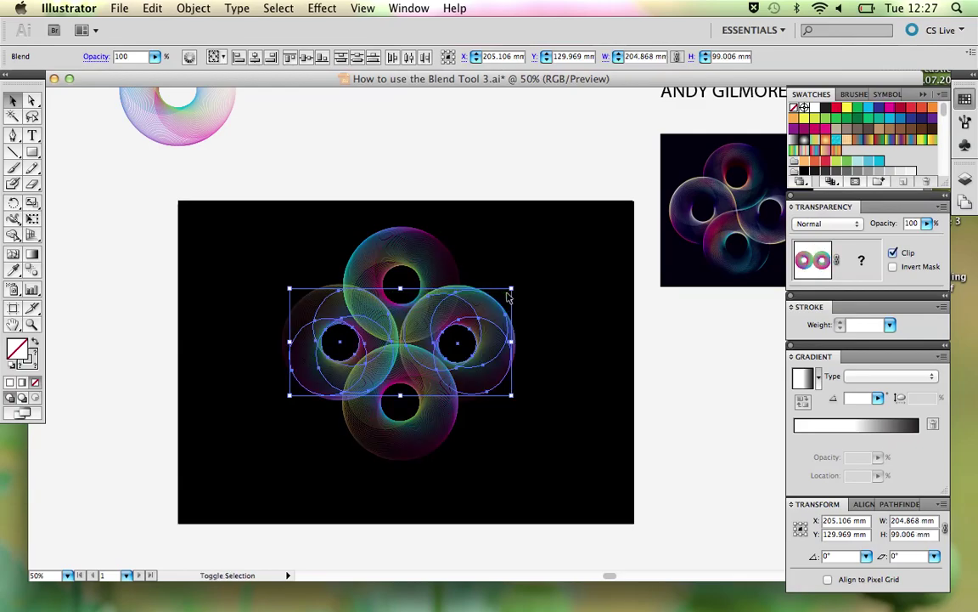
click(455, 156)
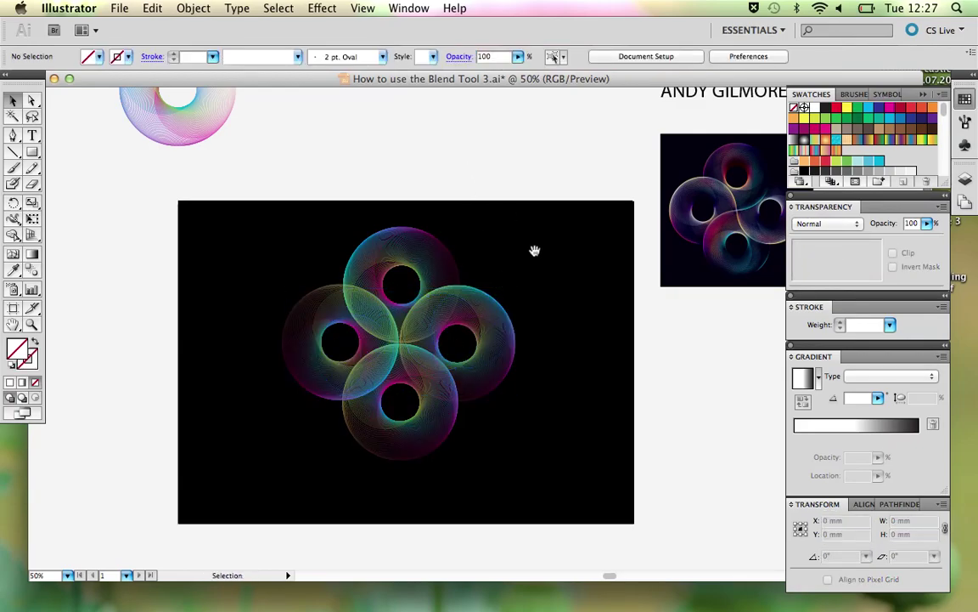
key(space)
drag(536, 249, 489, 265)
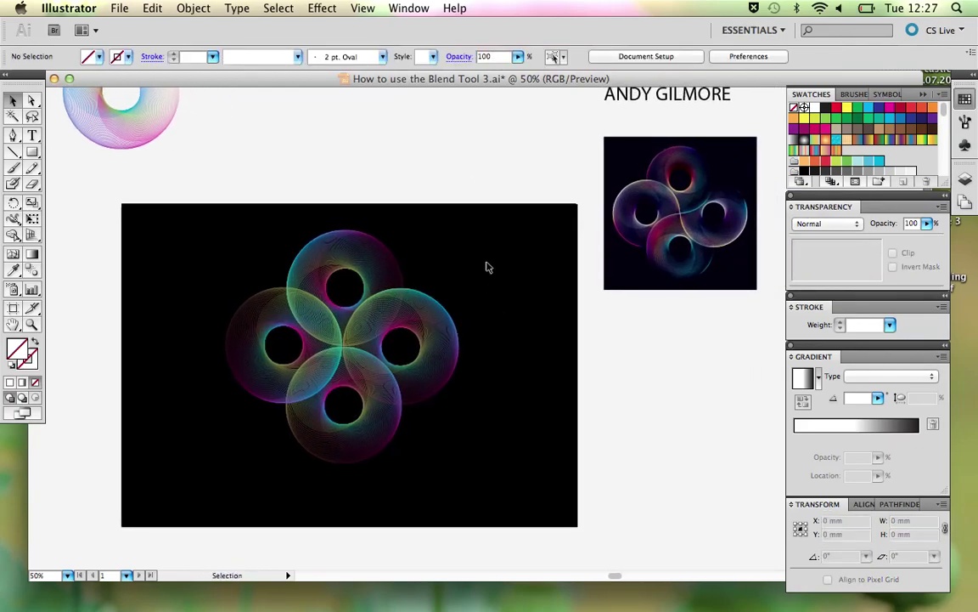
Rotate the right ring so its colours face a different angle
click(425, 321)
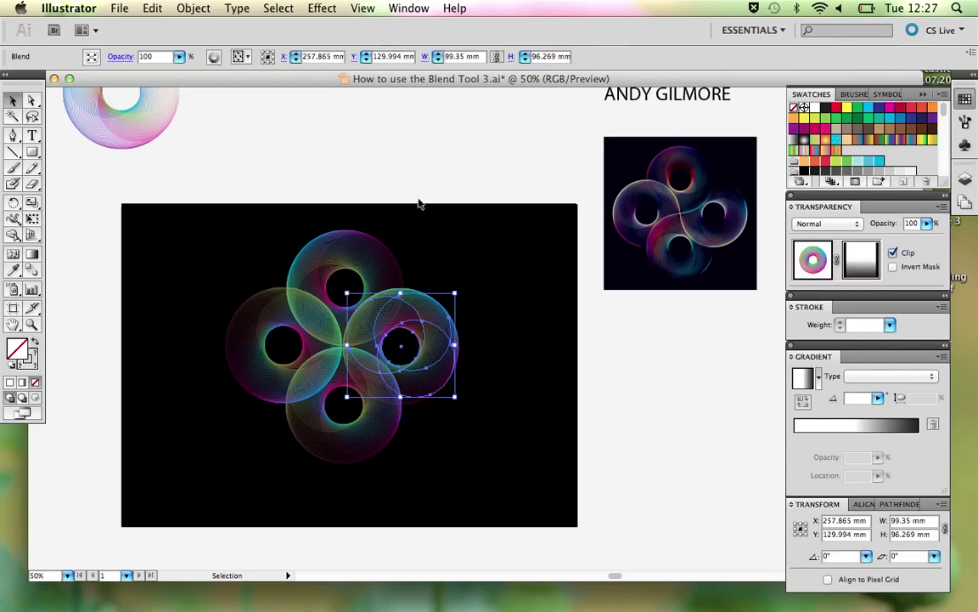
click(415, 169)
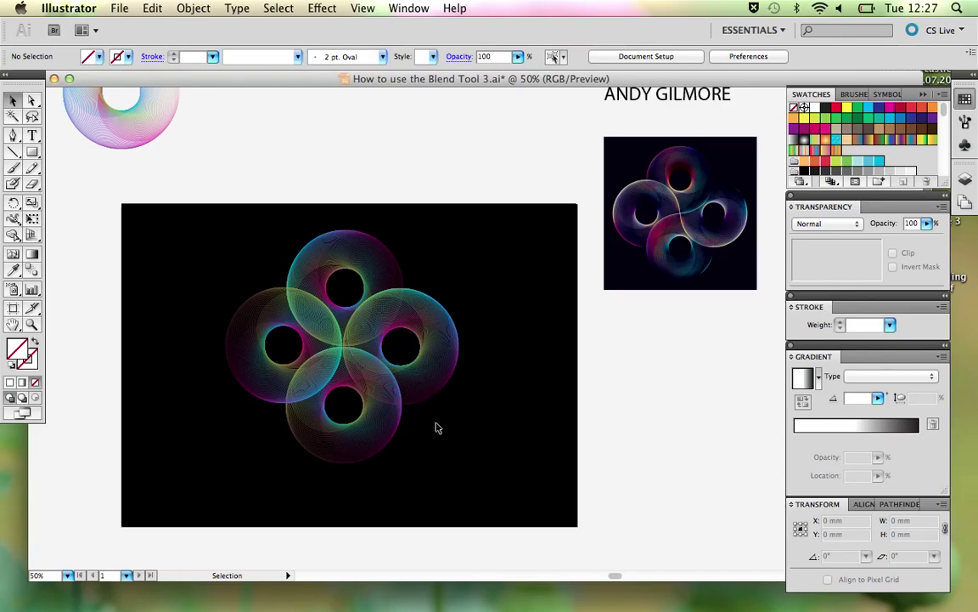
click(450, 360)
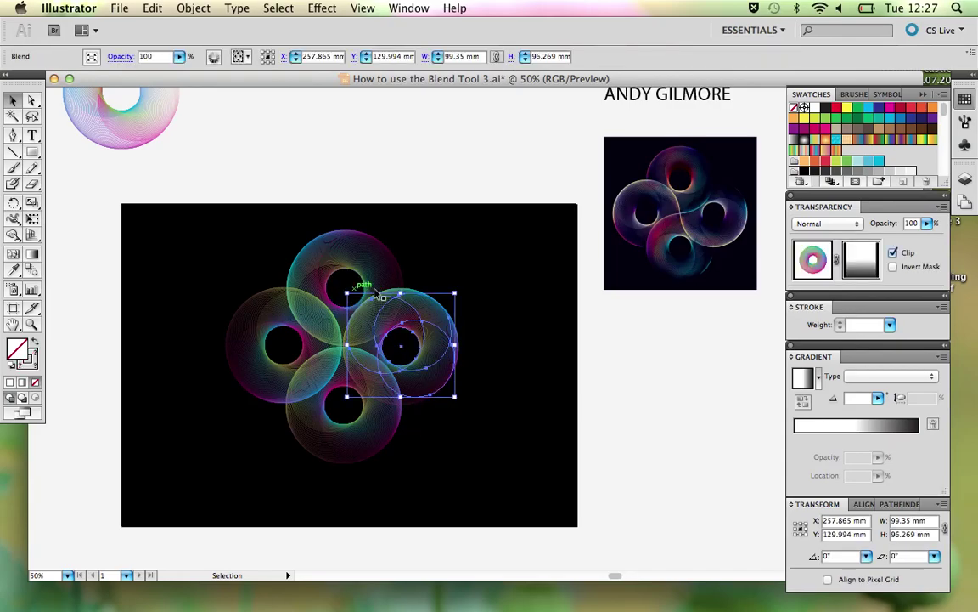
drag(458, 287, 323, 348)
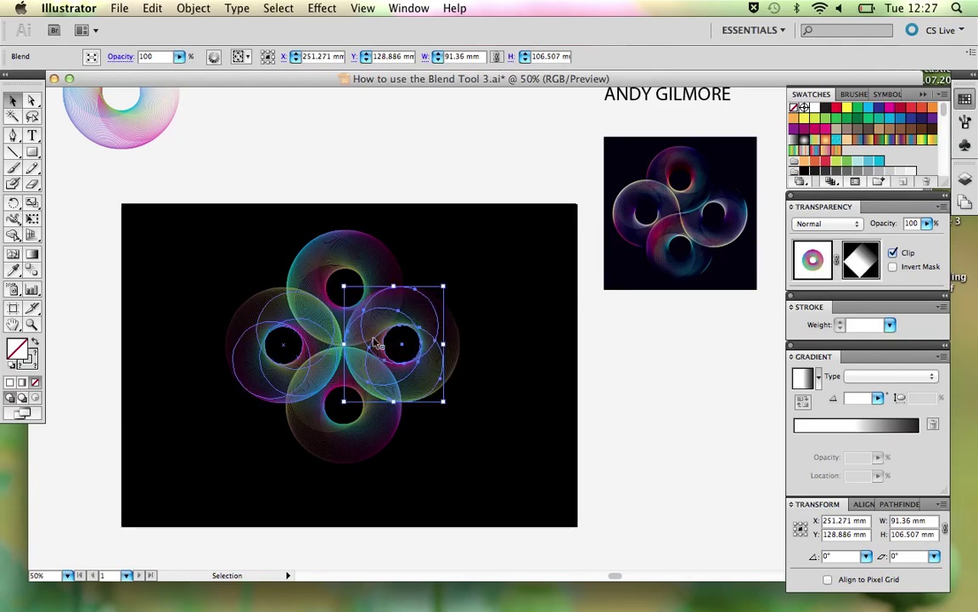
click(456, 195)
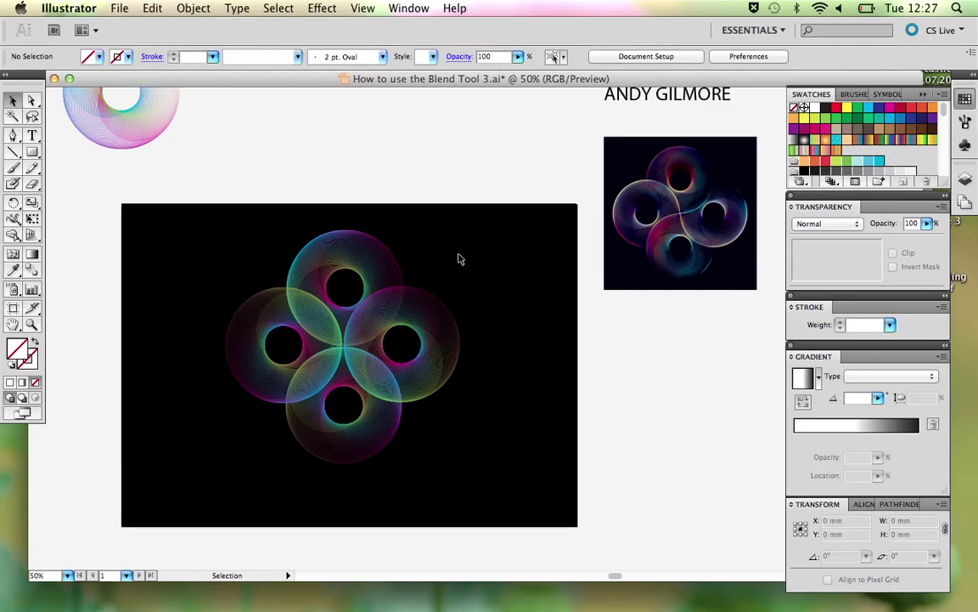
Rotate the top ring so its colours face yet another angle
click(278, 348)
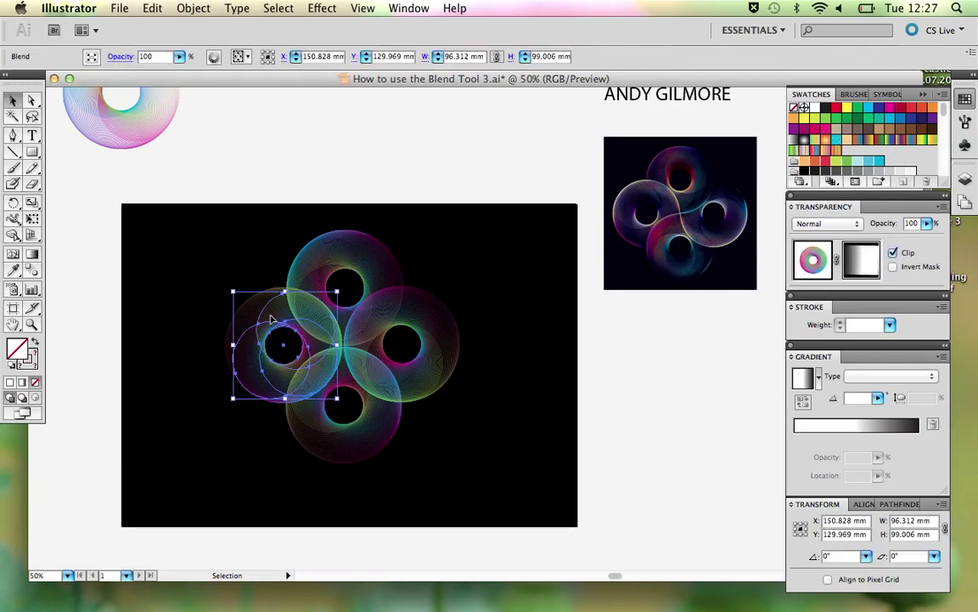
click(253, 190)
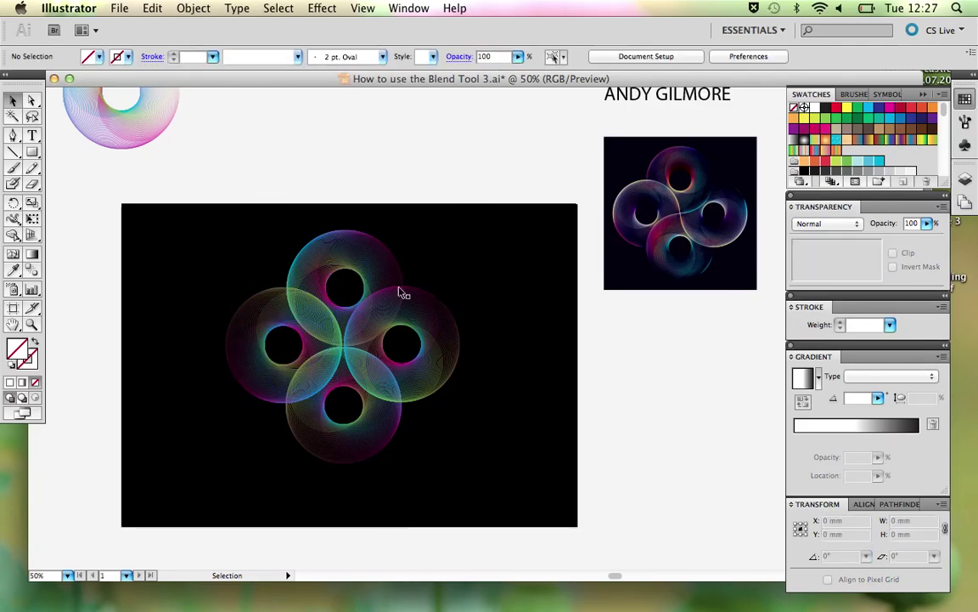
click(308, 239)
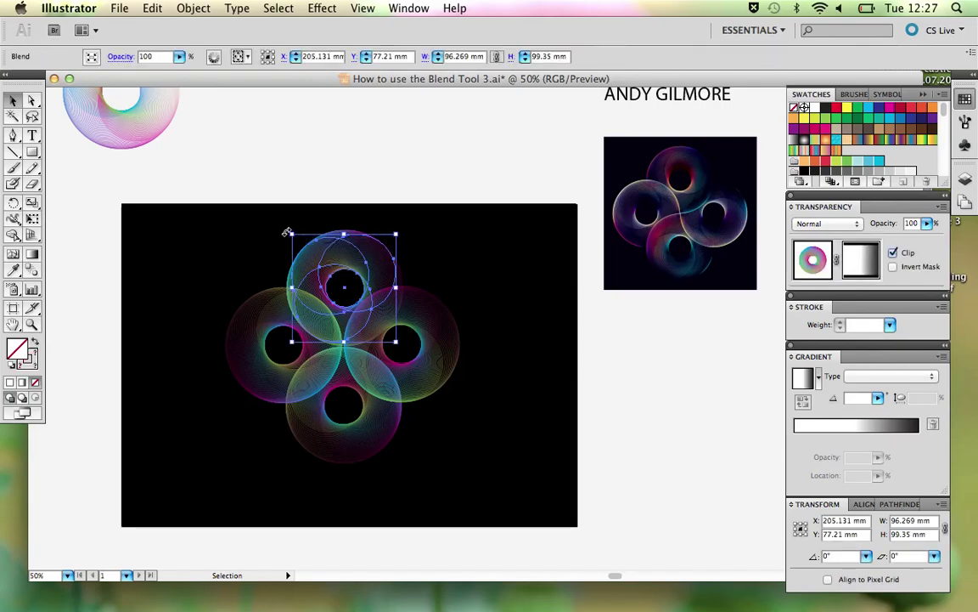
drag(288, 231, 265, 280)
click(406, 182)
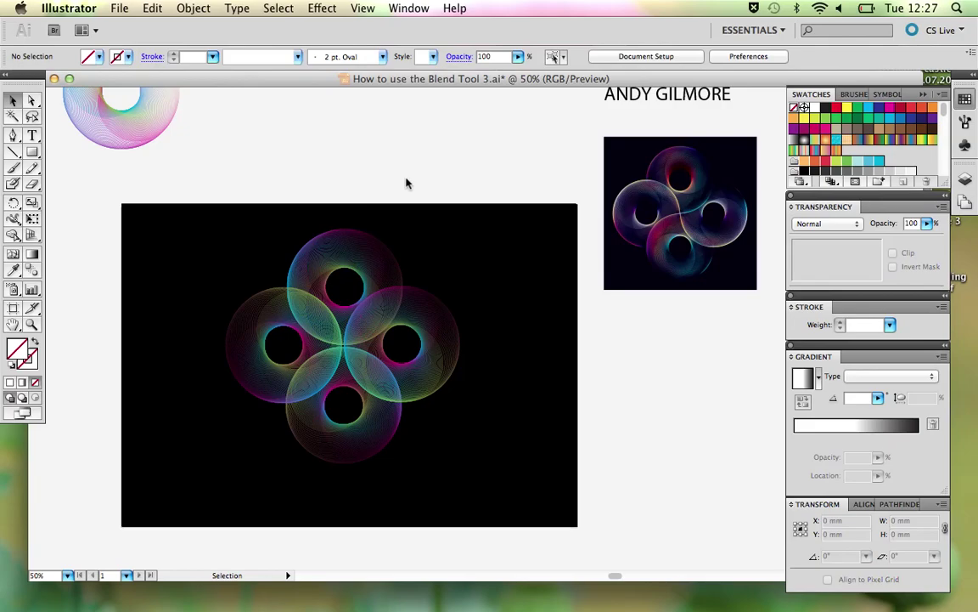
Move the four-ring cross down about 1.6 cm to centre it vertically
key(space)
drag(413, 208, 438, 211)
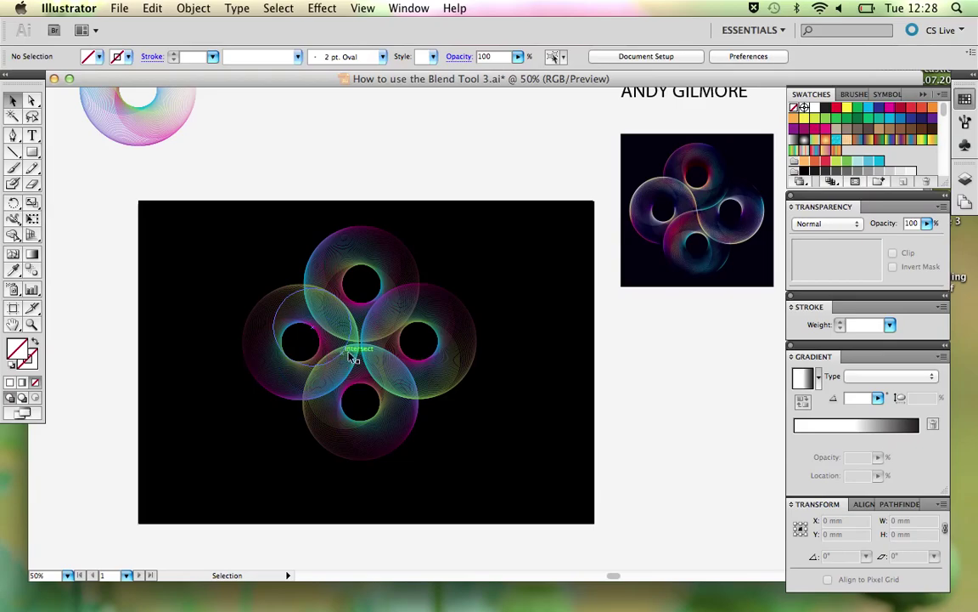
drag(247, 240, 474, 453)
drag(402, 345, 399, 360)
click(406, 179)
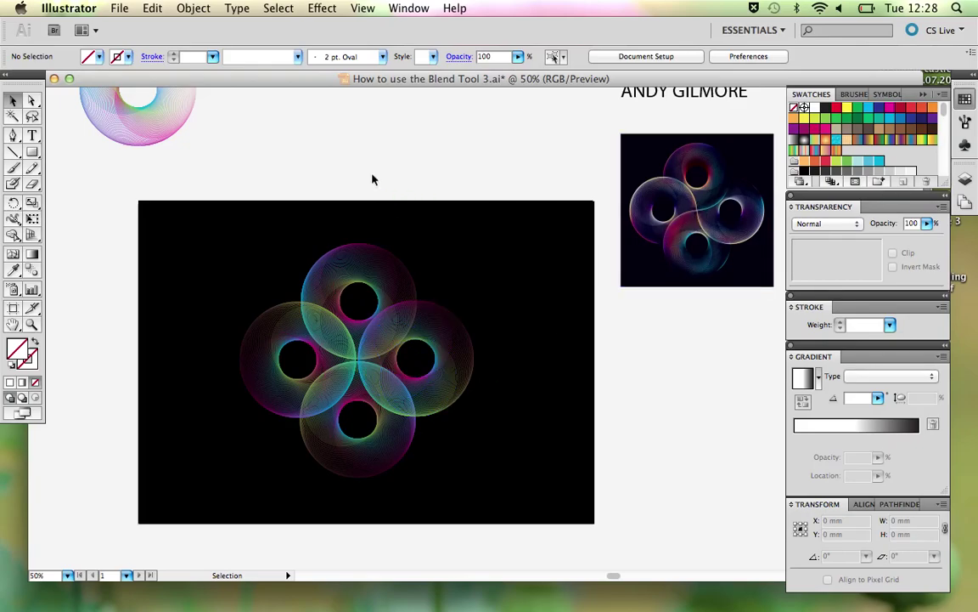
click(435, 325)
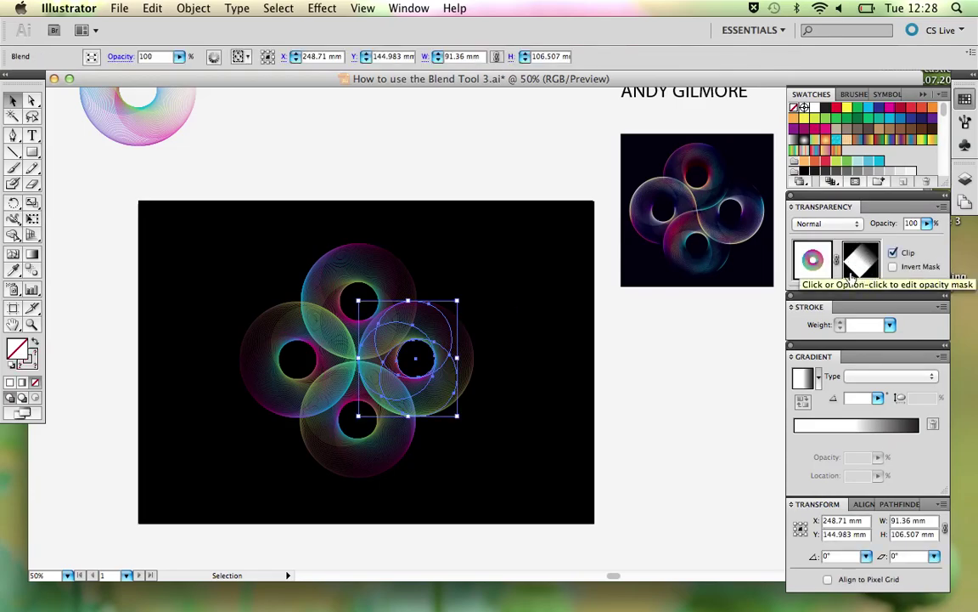
click(512, 159)
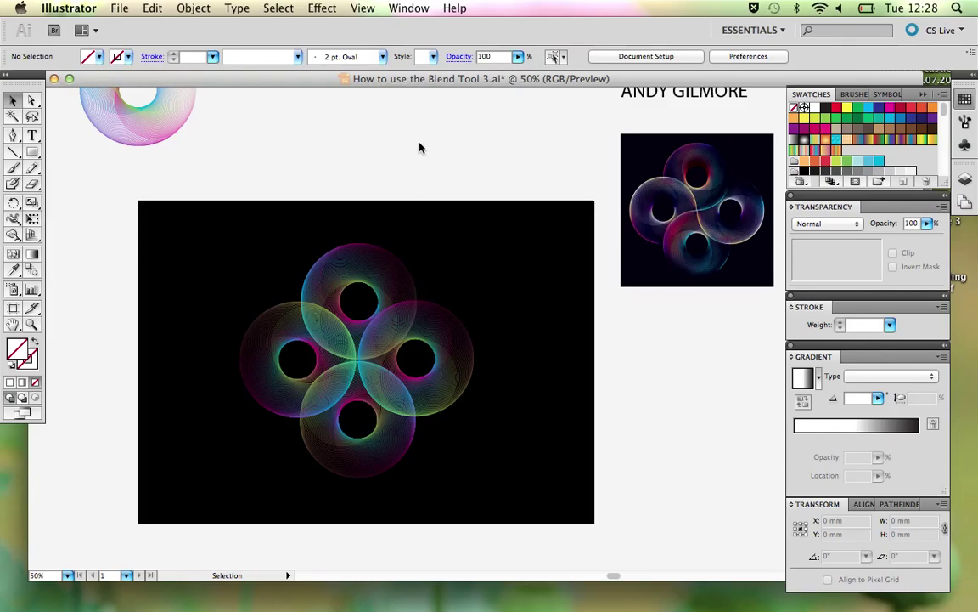
Zoom to 66.67% and pan so the whole four-ring cross is visible
key(super+equal)
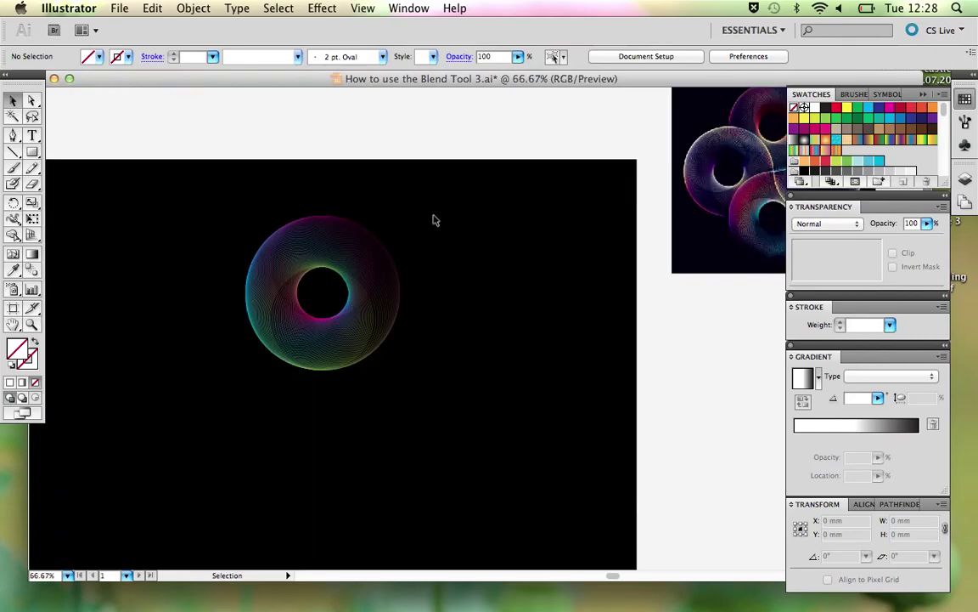
drag(410, 284, 466, 251)
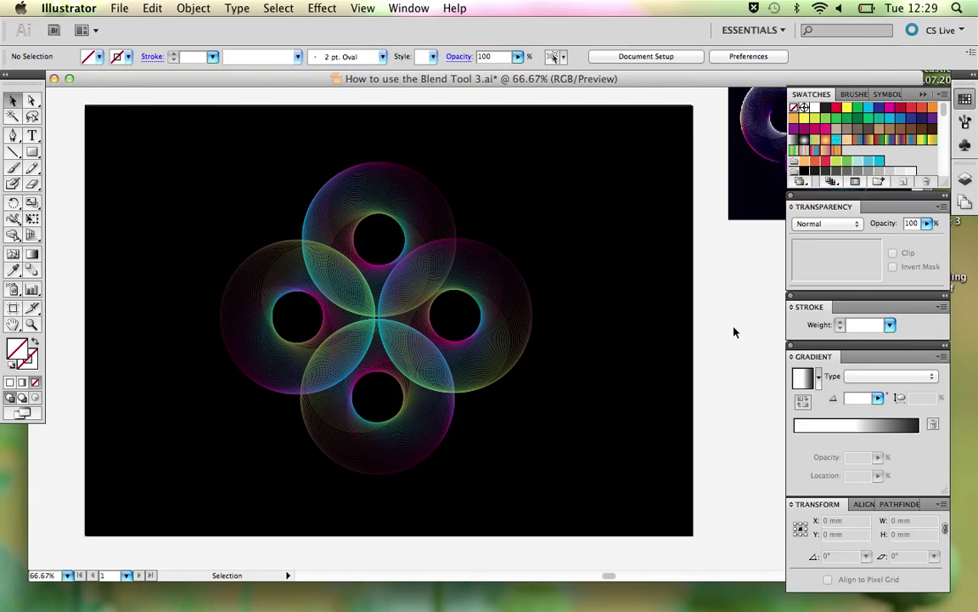
mouse_move(748, 607)
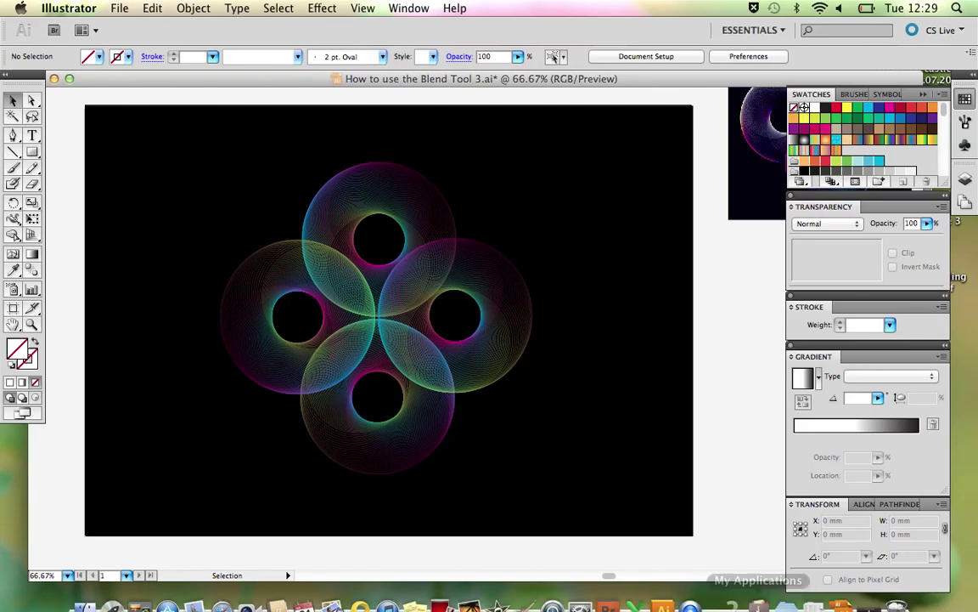
click(693, 589)
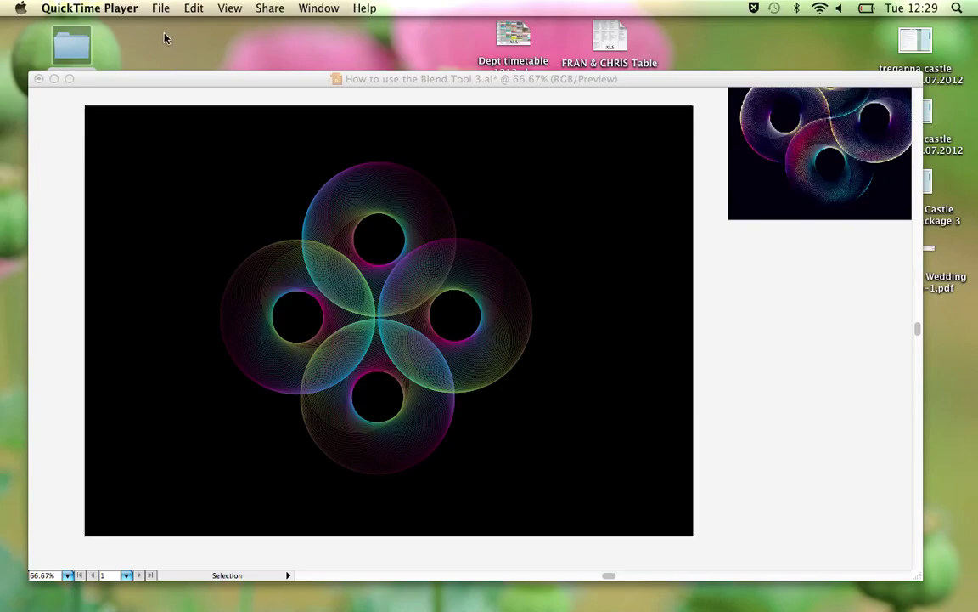
click(113, 9)
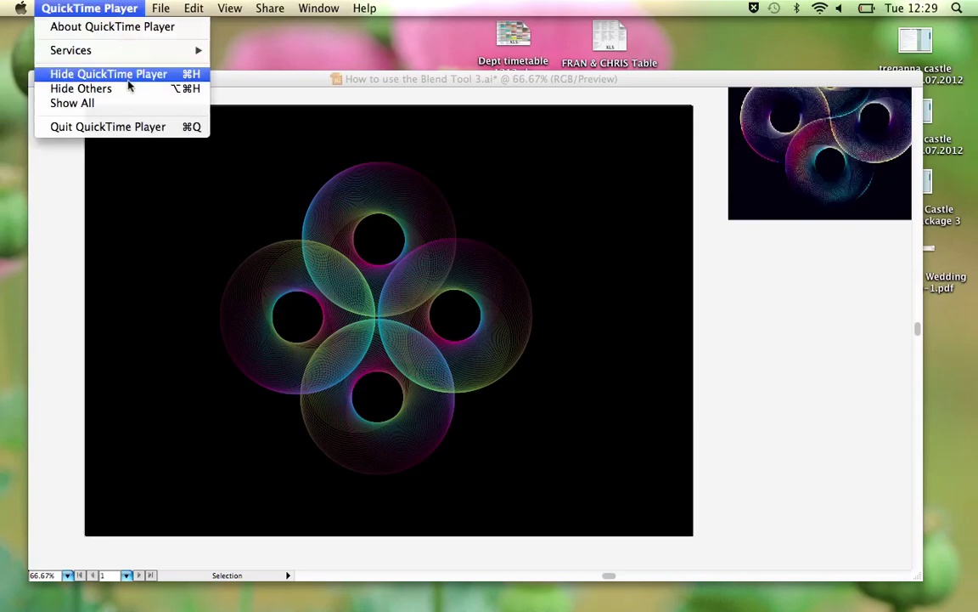
click(309, 82)
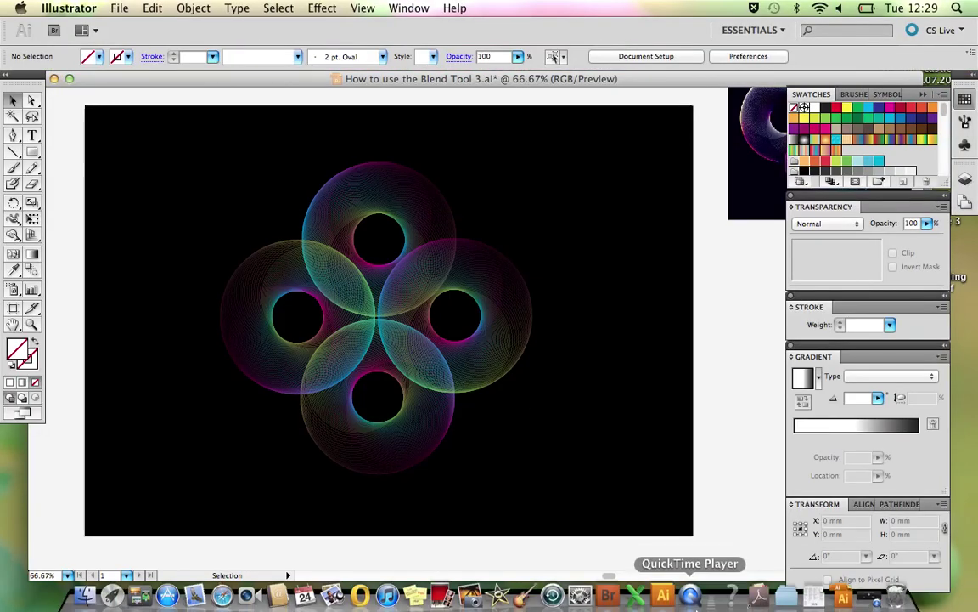